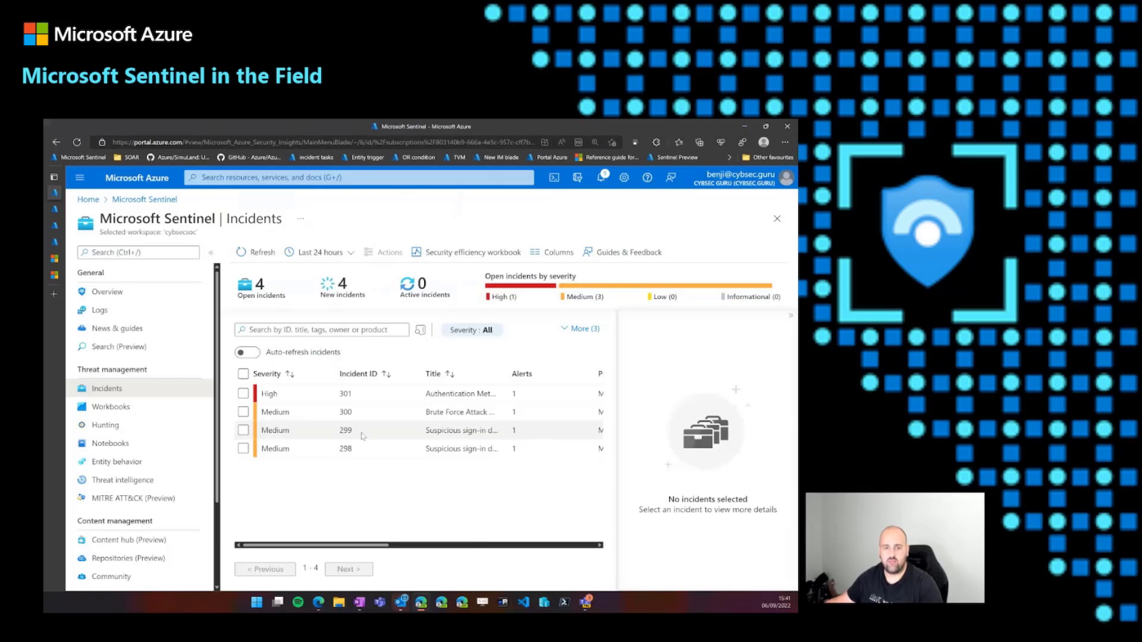
- Open the full details of incident 299 and review its similar incidents, including the similarity reasons
{"action": "left_click", "coordinate": [362, 436]}
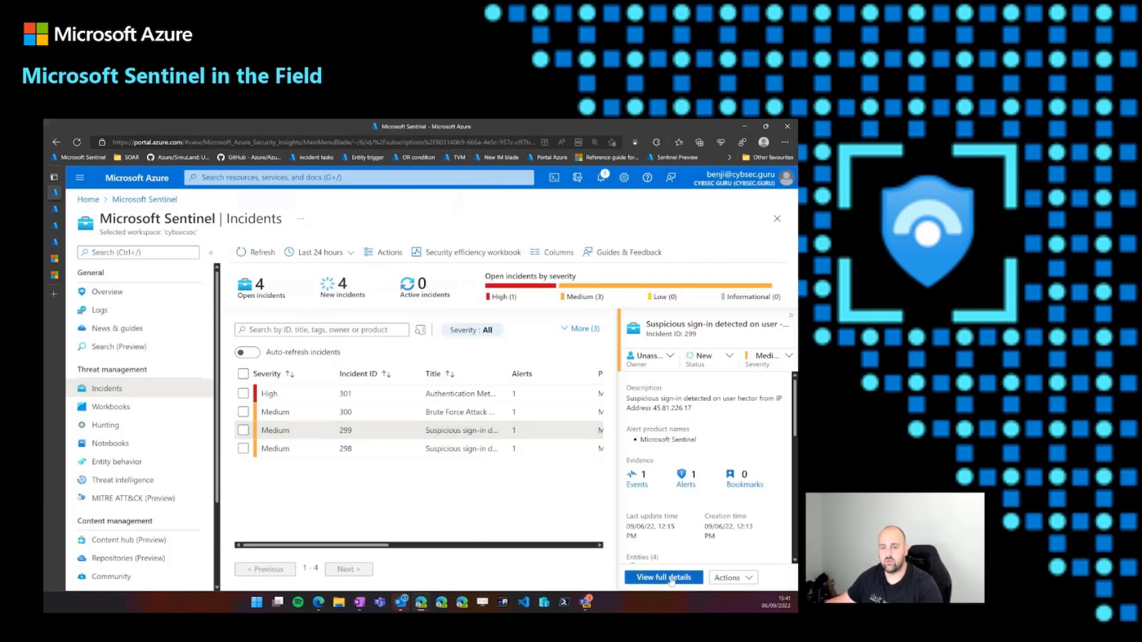
{"action": "left_click", "coordinate": [673, 577]}
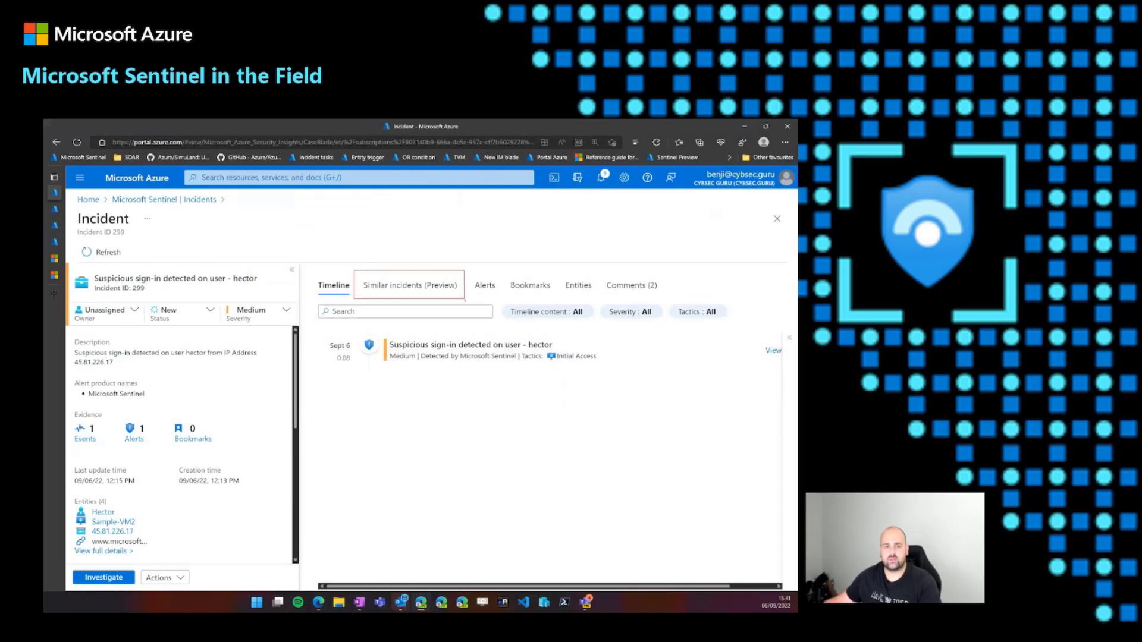
{"action": "left_click", "coordinate": [434, 290]}
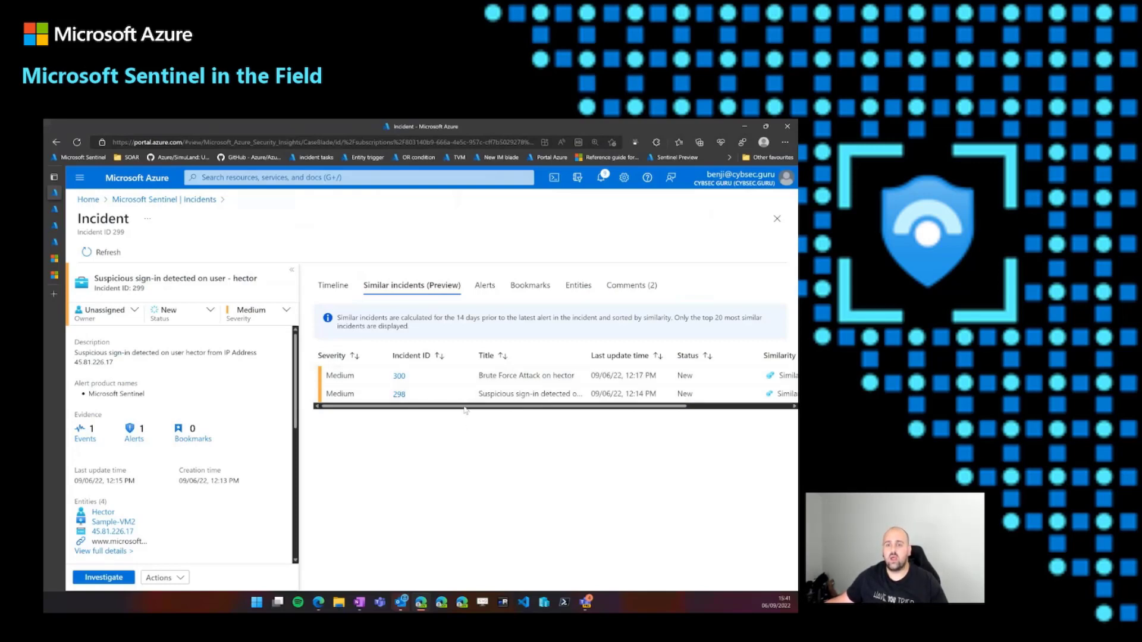
{"action": "left_click_drag", "start_coordinate": [464, 409], "coordinate": [586, 417]}
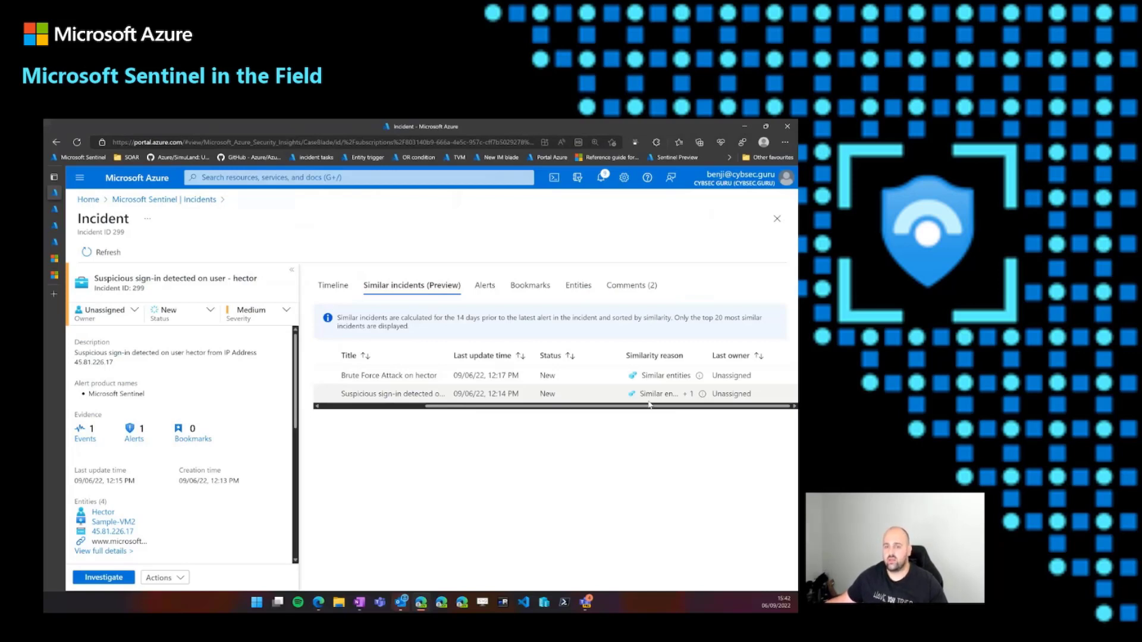
{"action": "mouse_move", "coordinate": [703, 395]}
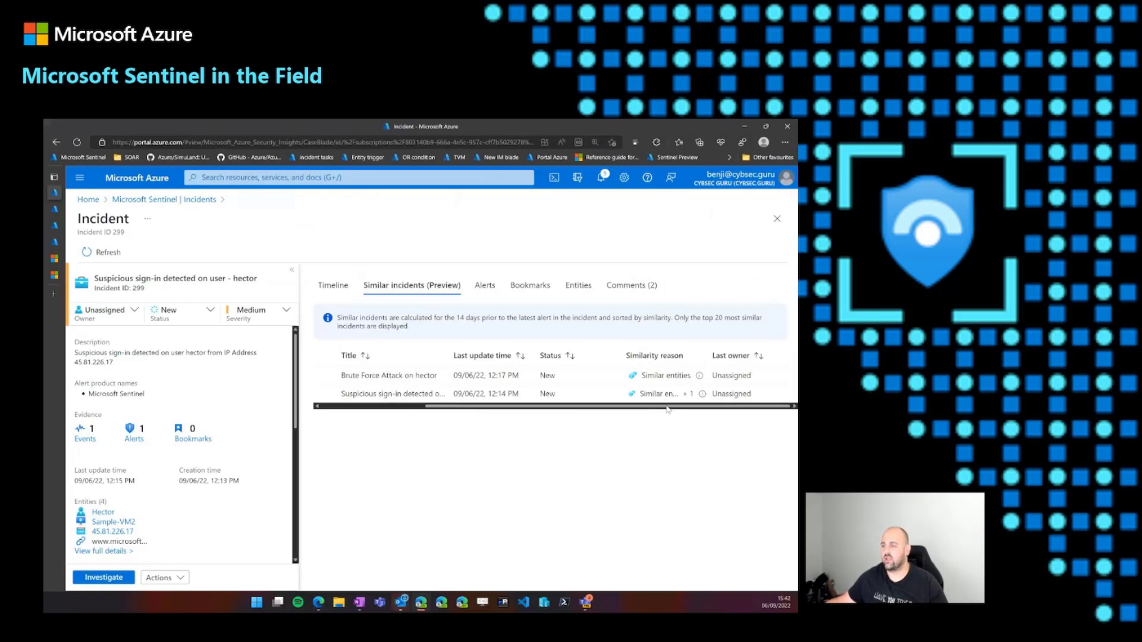
{"action": "left_click_drag", "start_coordinate": [667, 408], "coordinate": [535, 411]}
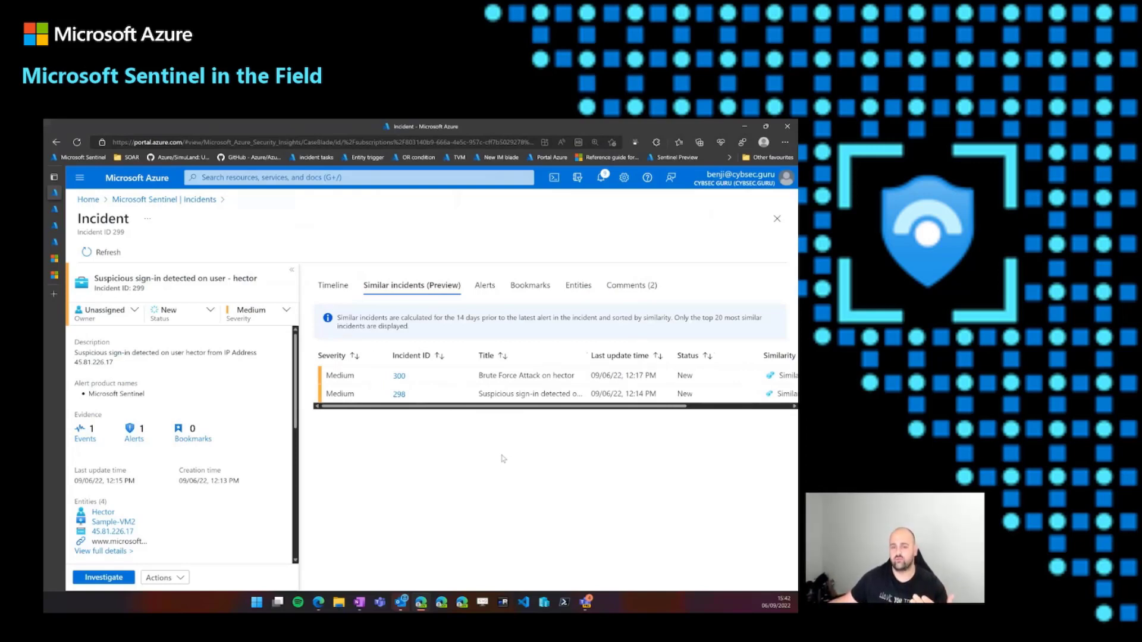
- Open similar incident 298, examine its details and tags, and return to incident 299
{"action": "left_click", "coordinate": [400, 394]}
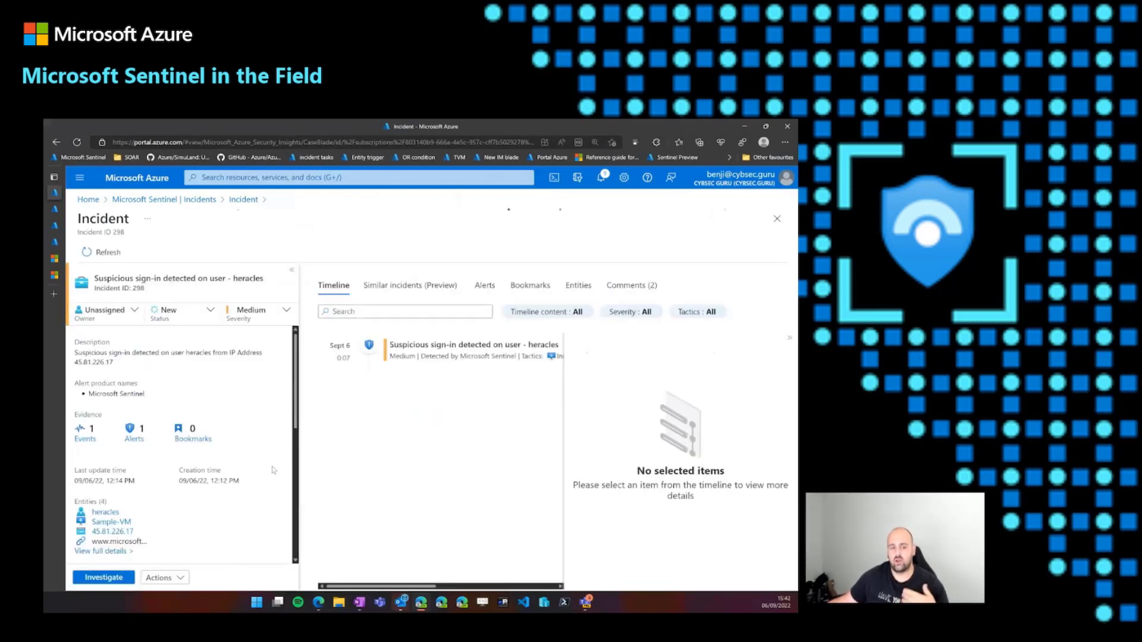
{"action": "scroll", "coordinate": [270, 494], "scroll_direction": "down", "scroll_amount": 1}
{"action": "scroll", "coordinate": [269, 493], "scroll_direction": "down", "scroll_amount": 5}
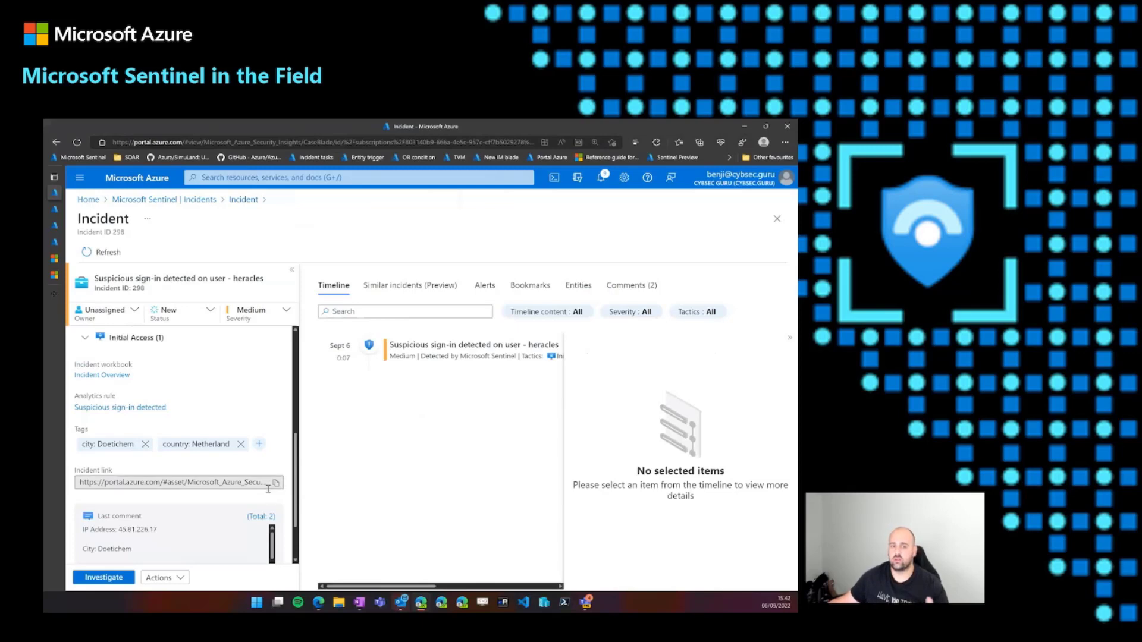
{"action": "scroll", "coordinate": [268, 489], "scroll_direction": "up", "scroll_amount": 4}
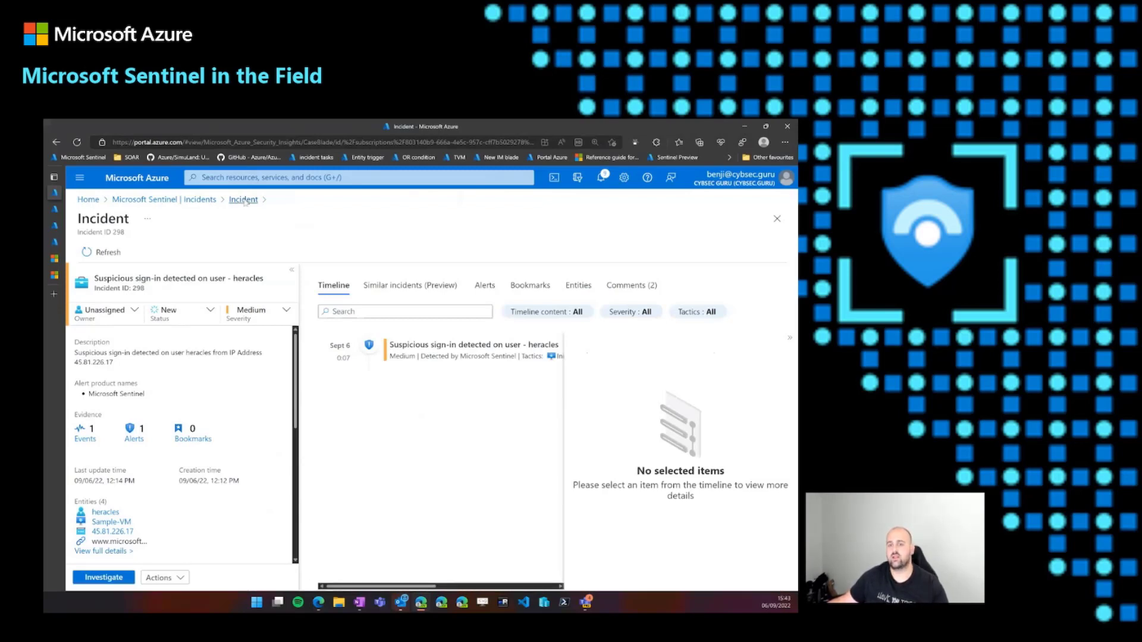
{"action": "left_click", "coordinate": [412, 285]}
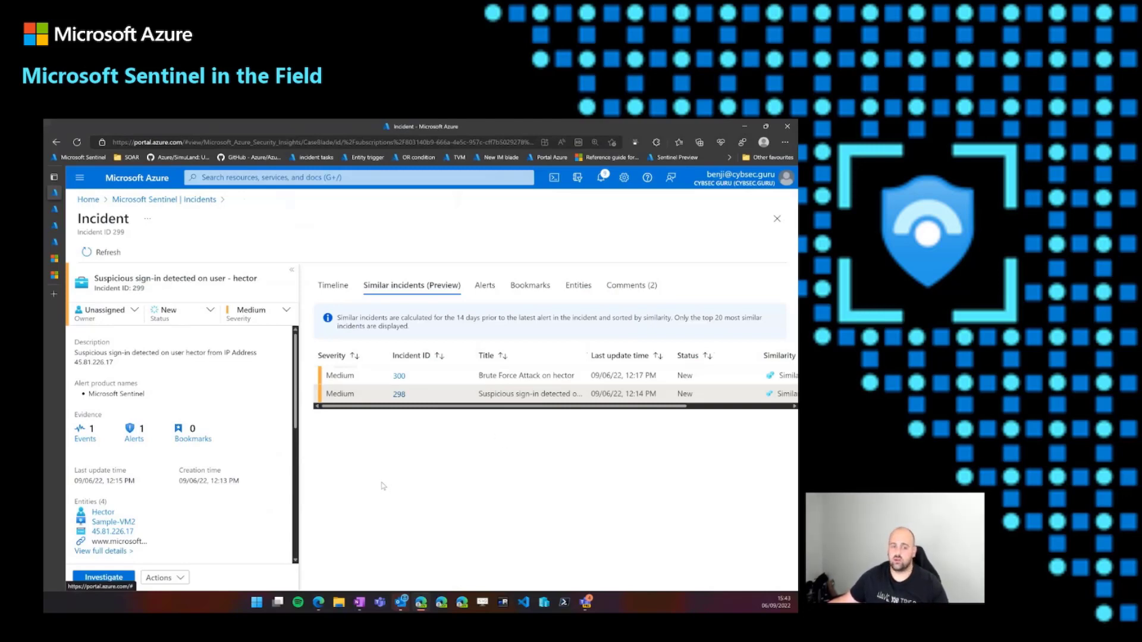
- Open the investigation graph for incident 299 and expand the related alerts of the IP address entity
{"action": "left_click", "coordinate": [121, 577]}
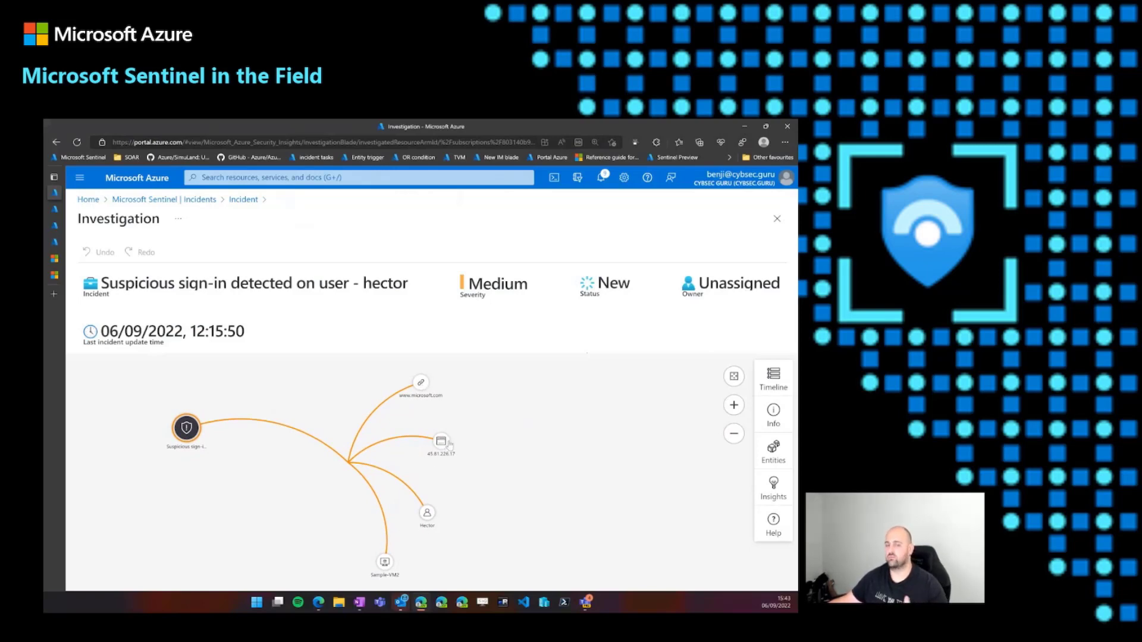
{"action": "mouse_move", "coordinate": [450, 444]}
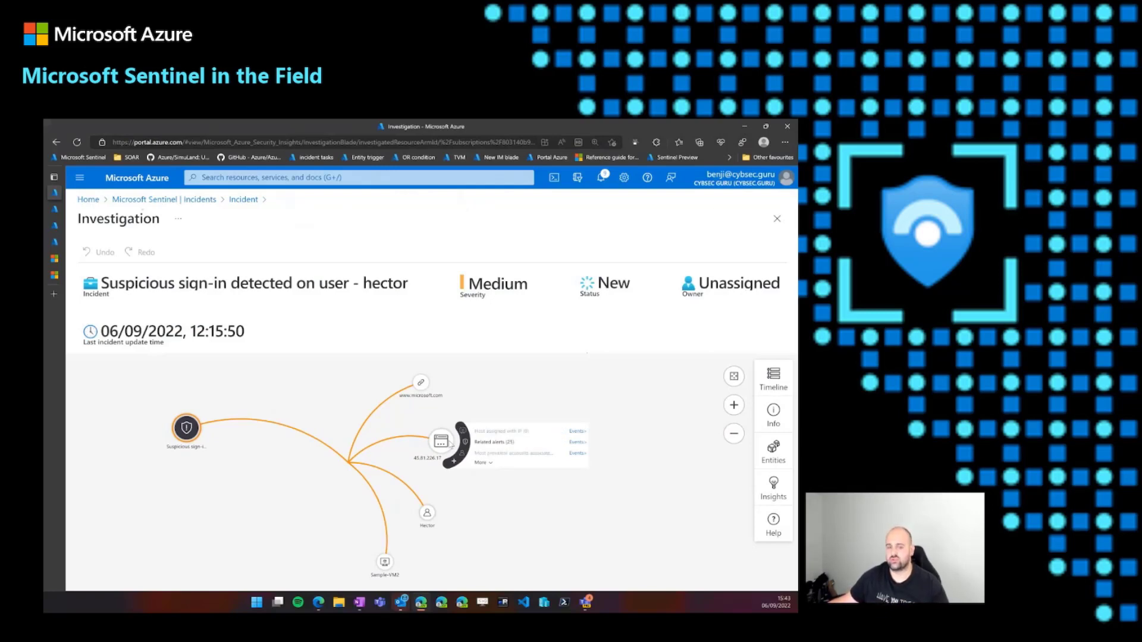
{"action": "left_click", "coordinate": [499, 443]}
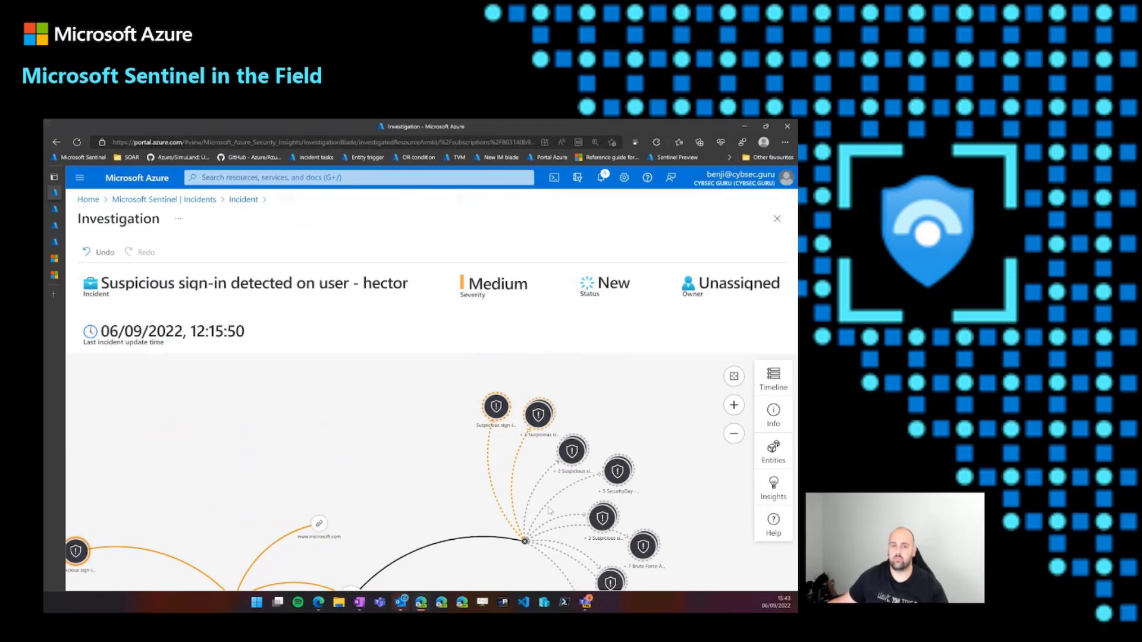
- Expand the related entities of the topmost suspicious sign-in alert in the investigation graph
{"action": "mouse_move", "coordinate": [498, 410]}
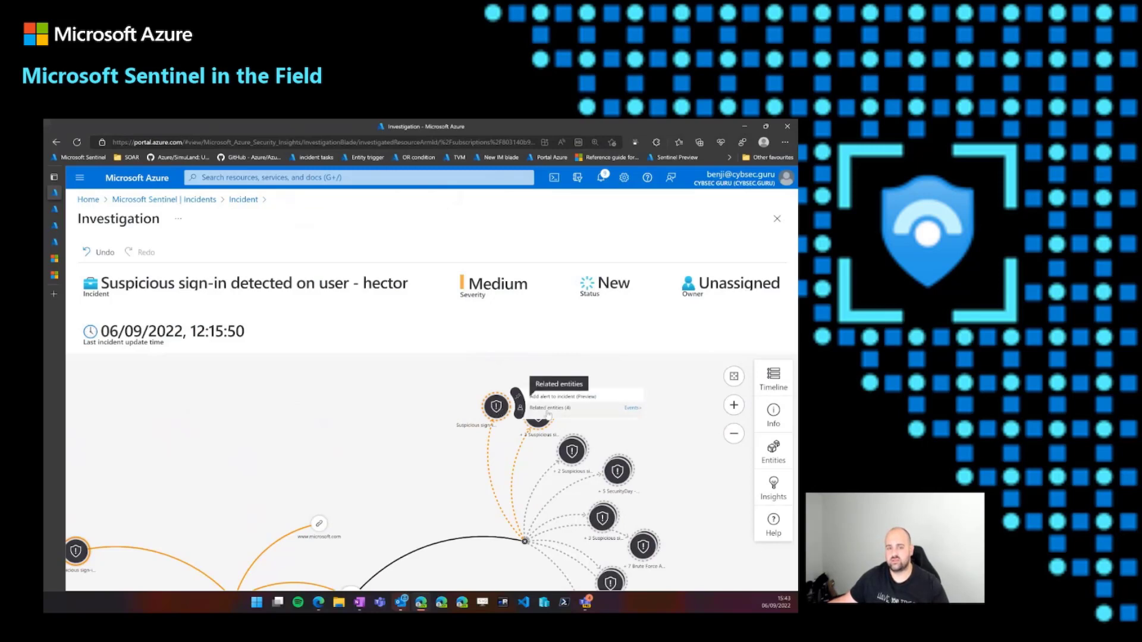
{"action": "left_click", "coordinate": [520, 409]}
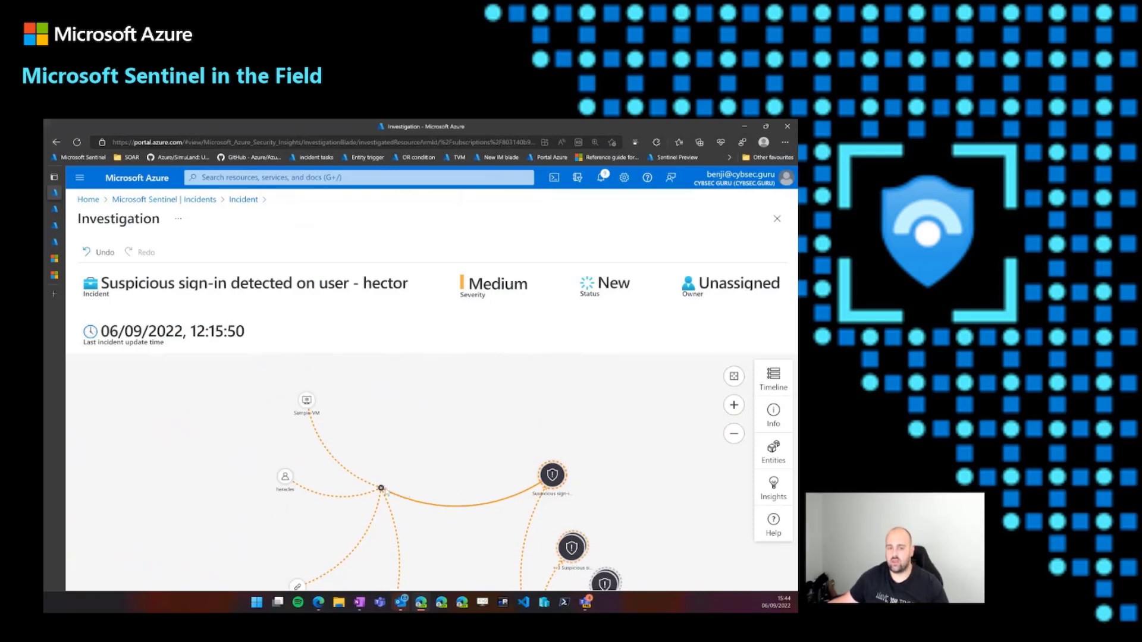
{"action": "left_click_drag", "start_coordinate": [382, 489], "coordinate": [385, 548]}
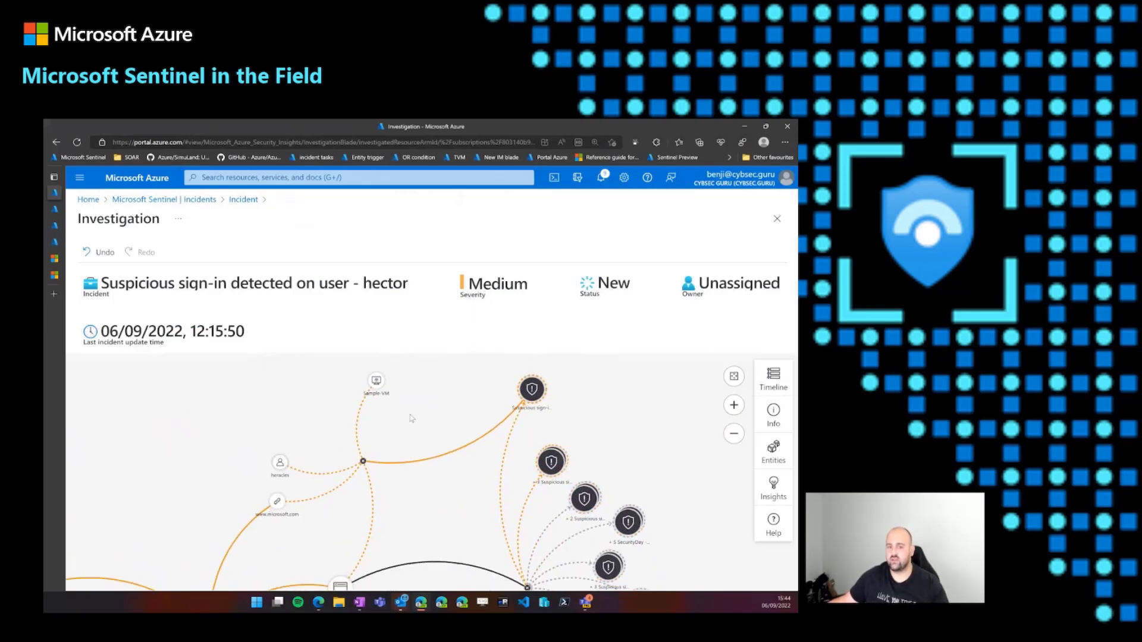
- Add the related suspicious sign-in alert to incident 299 and close the other incident, #298
{"action": "mouse_move", "coordinate": [531, 390]}
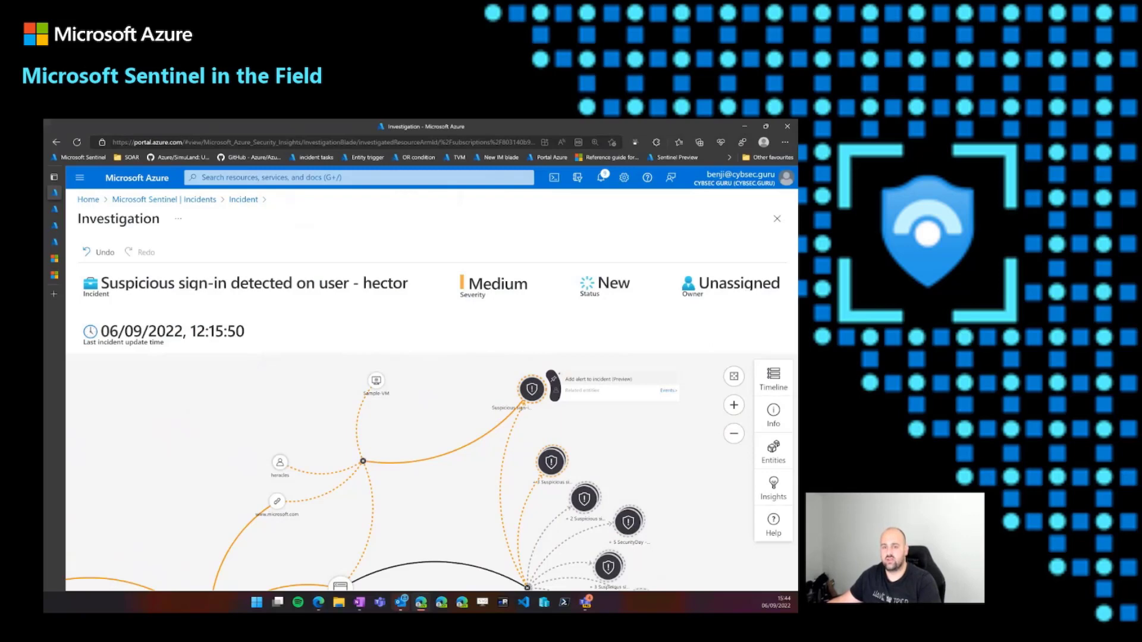
{"action": "left_click_drag", "start_coordinate": [561, 370], "coordinate": [577, 383]}
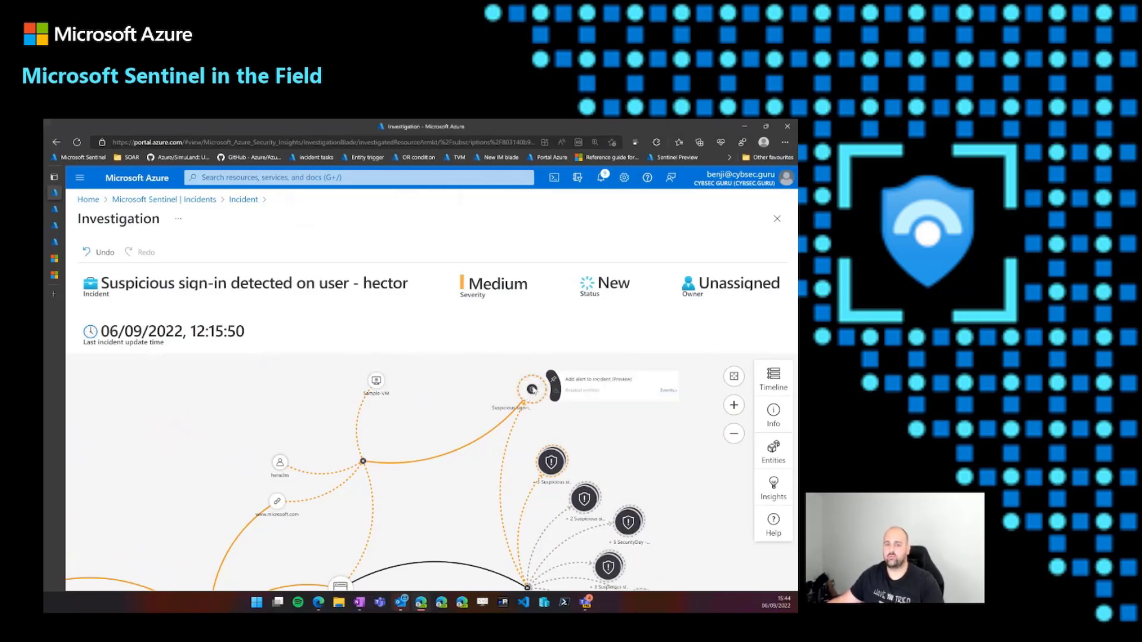
{"action": "left_click", "coordinate": [582, 384]}
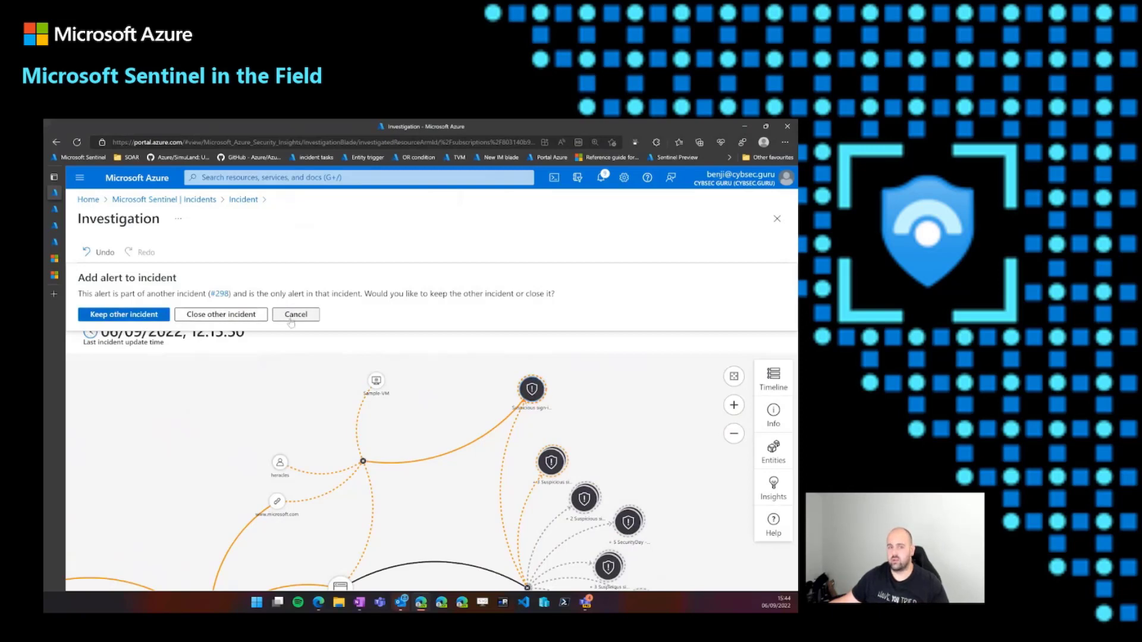
{"action": "left_click", "coordinate": [211, 322]}
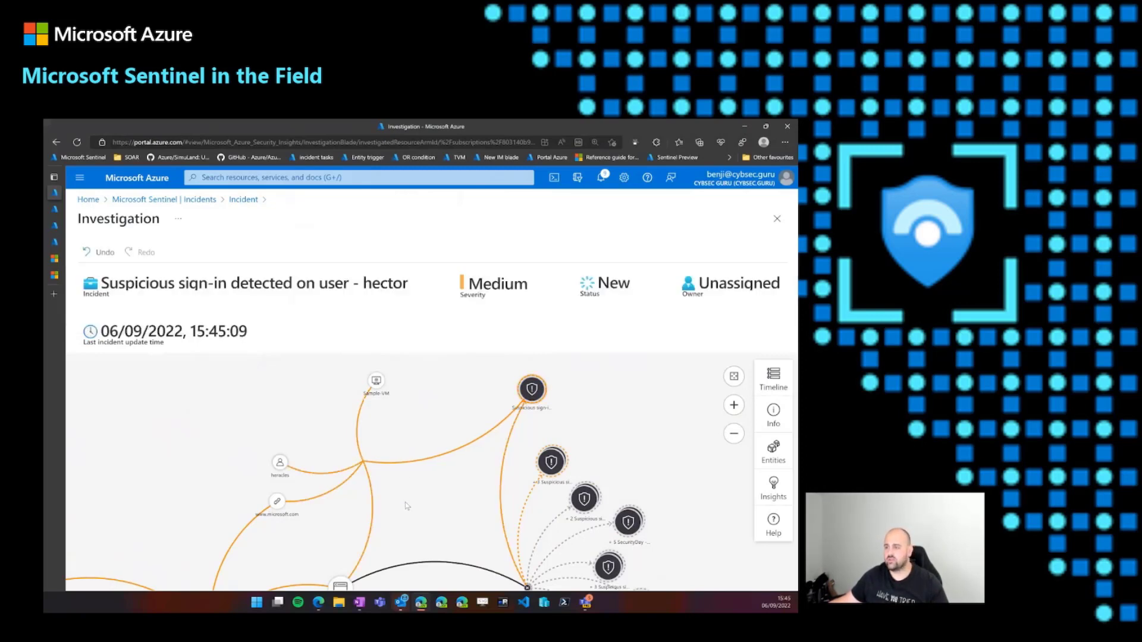
- Return to incident 299, refresh its timeline, and view its full list of entities
{"action": "left_click_drag", "start_coordinate": [403, 526], "coordinate": [398, 504]}
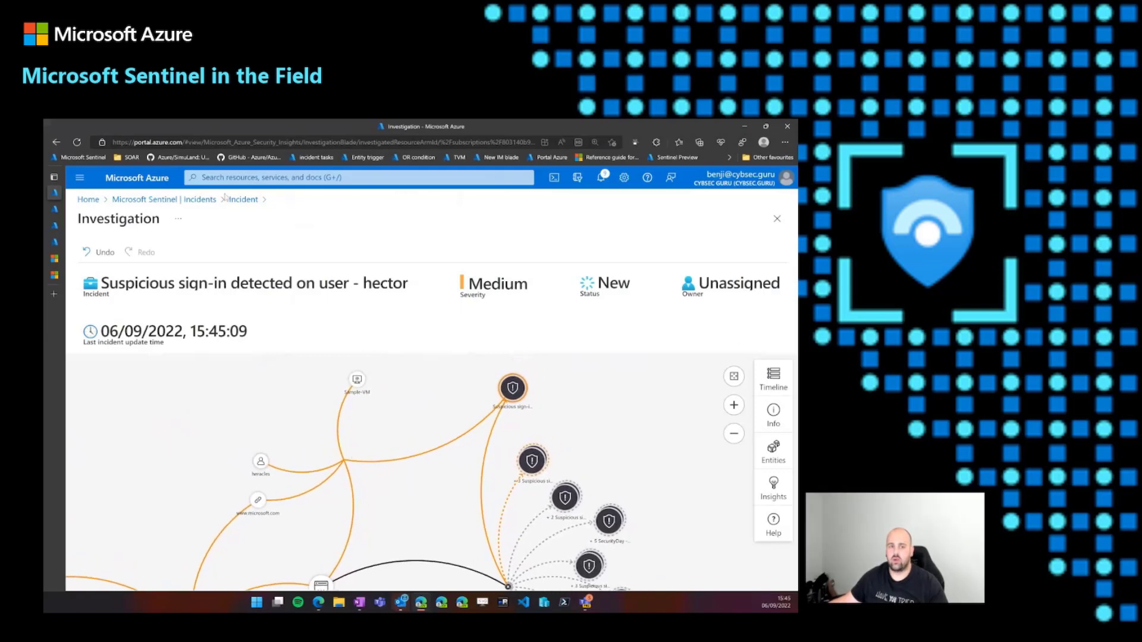
{"action": "left_click", "coordinate": [243, 202]}
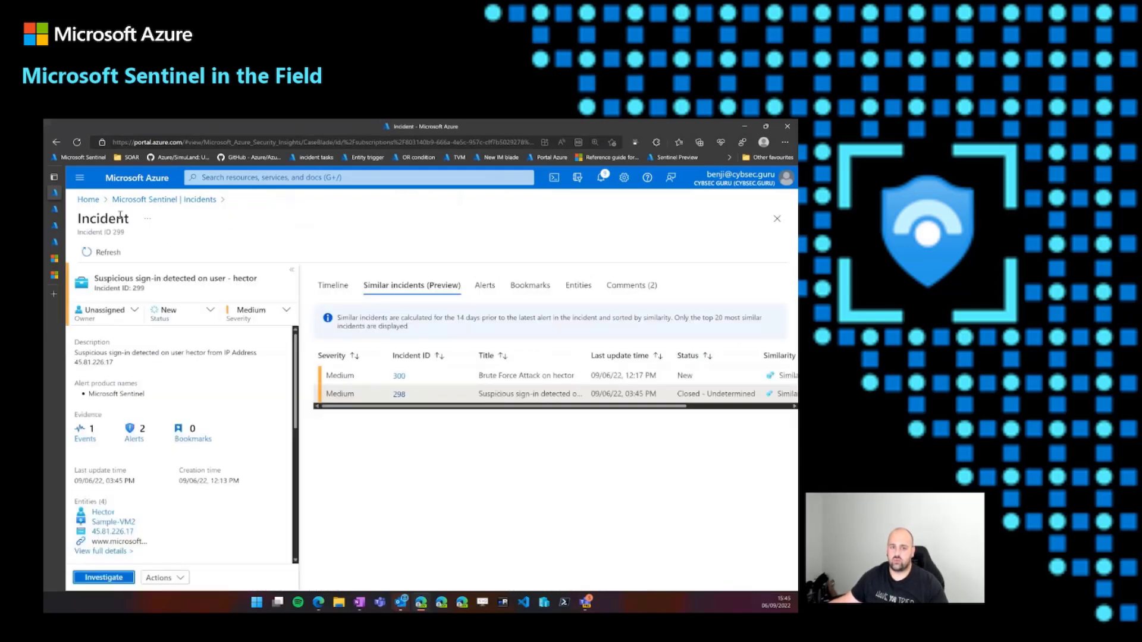
{"action": "left_click", "coordinate": [333, 285]}
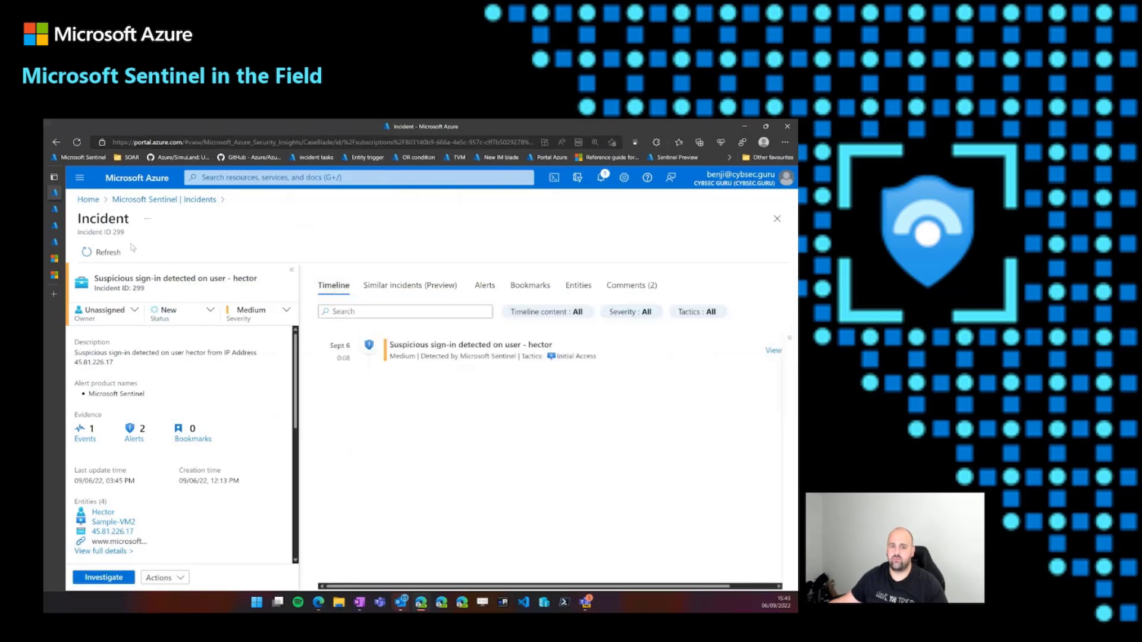
{"action": "left_click", "coordinate": [107, 255]}
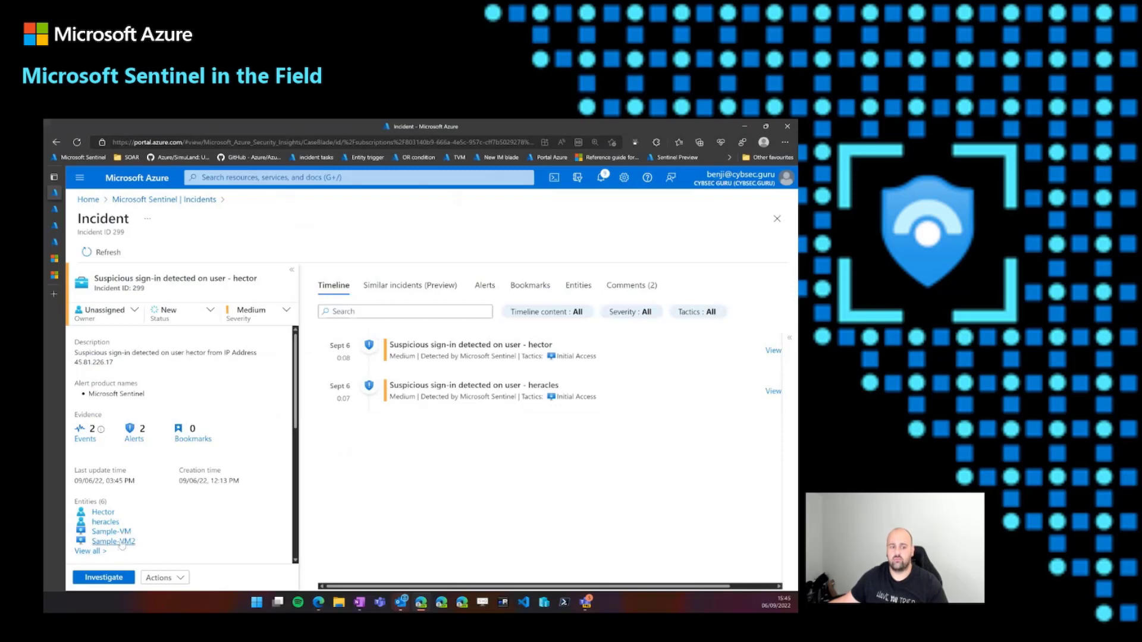
{"action": "scroll", "coordinate": [119, 542], "scroll_direction": "down", "scroll_amount": 1}
{"action": "left_click", "coordinate": [96, 516]}
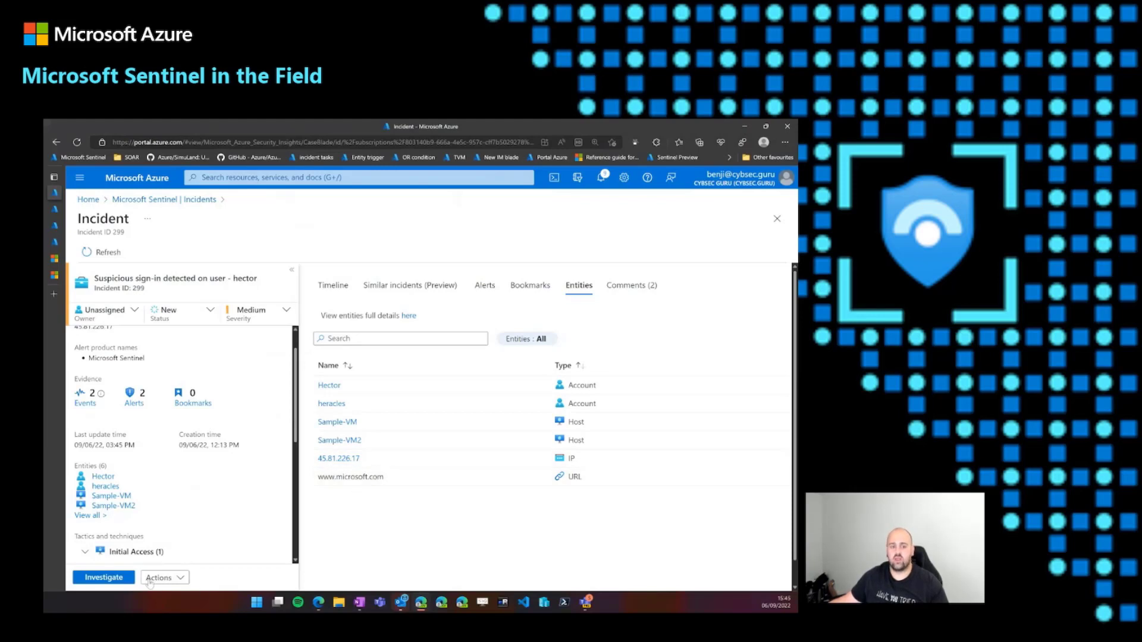
- Reopen the investigation graph and remove the added suspicious sign-in alert from incident 299
{"action": "left_click", "coordinate": [110, 581]}
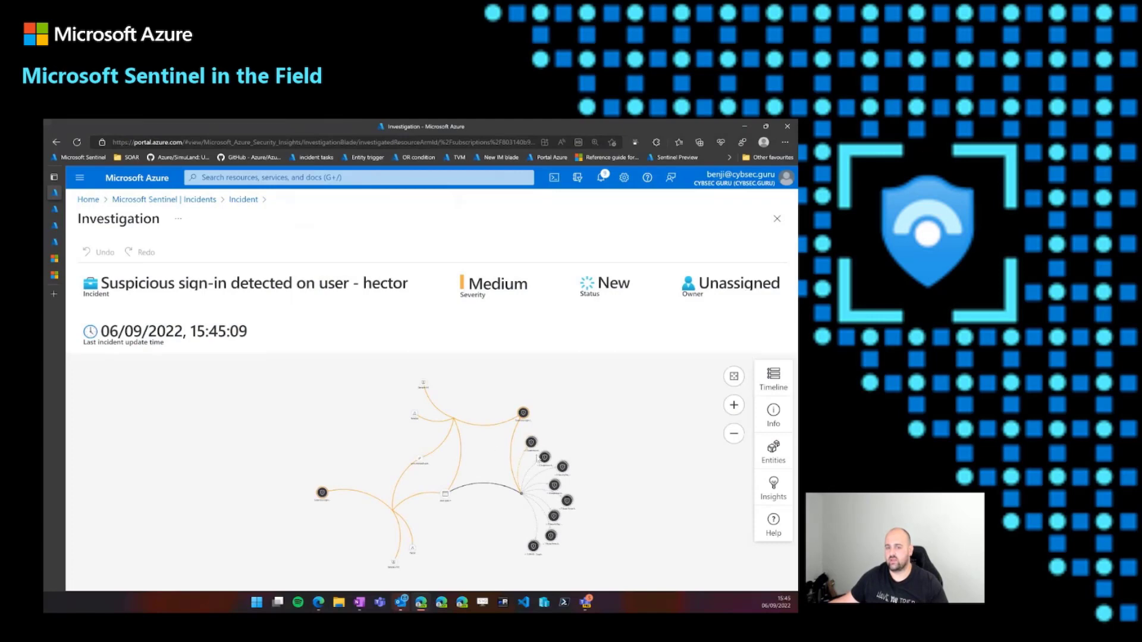
{"action": "left_click", "coordinate": [734, 406]}
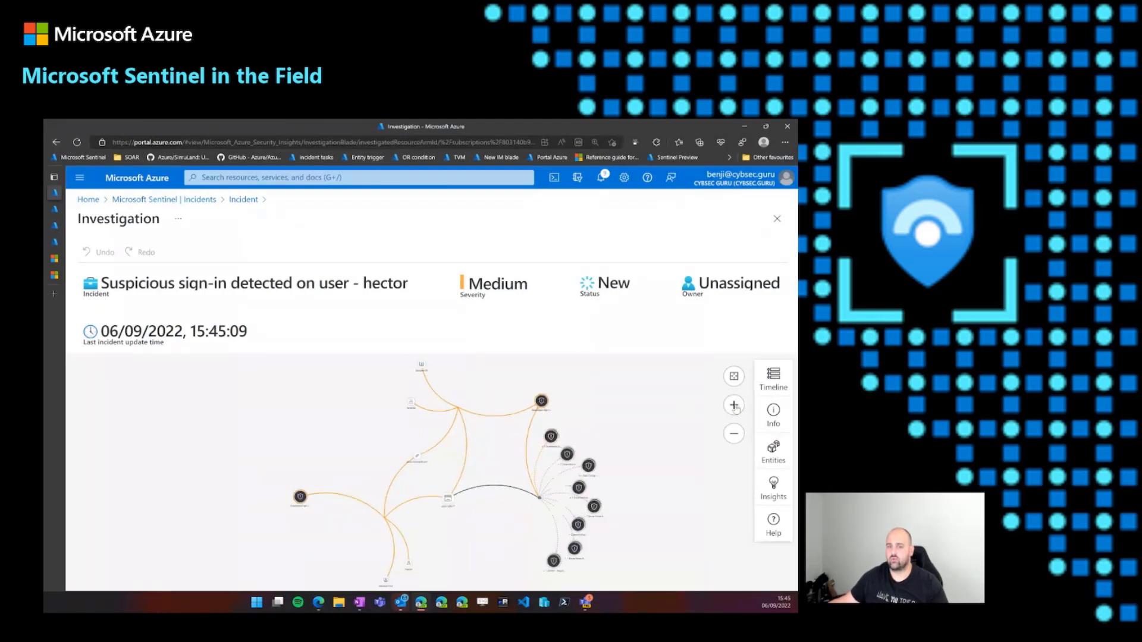
{"action": "left_click", "coordinate": [734, 407]}
{"action": "left_click", "coordinate": [734, 406]}
{"action": "left_click", "coordinate": [733, 406]}
{"action": "left_click_drag", "start_coordinate": [604, 409], "coordinate": [510, 494]}
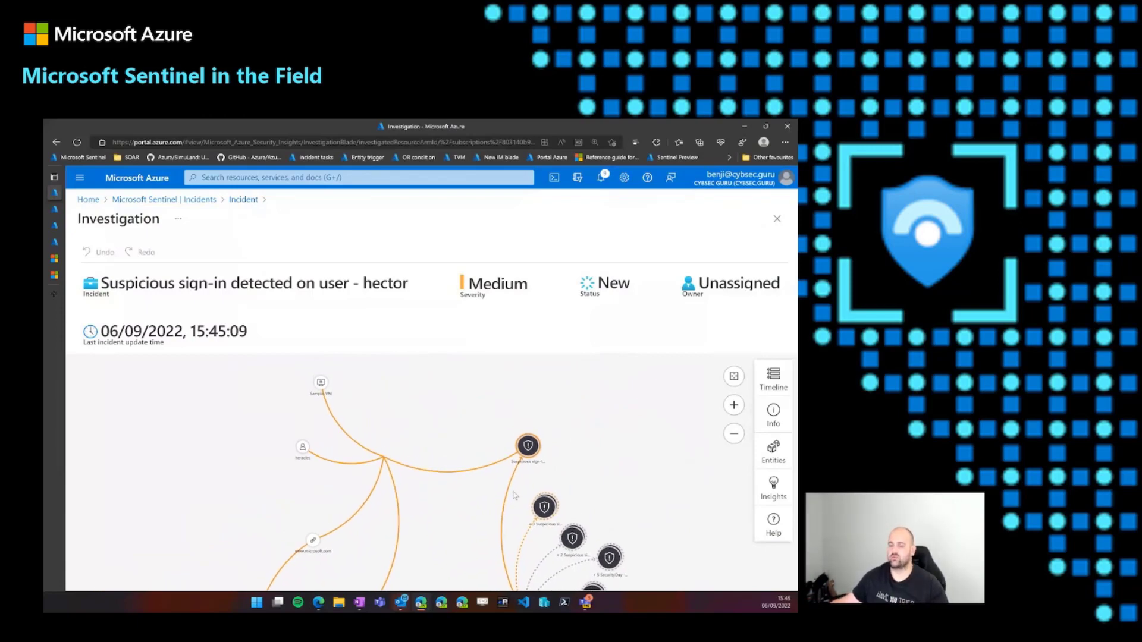
{"action": "mouse_move", "coordinate": [528, 449]}
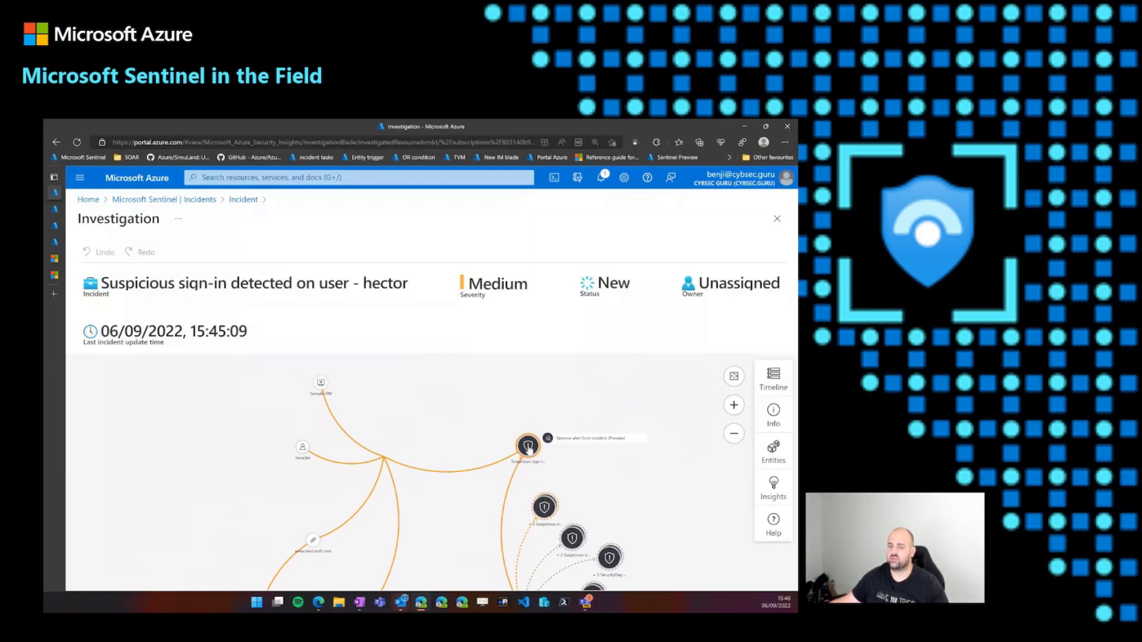
{"action": "left_click", "coordinate": [569, 444]}
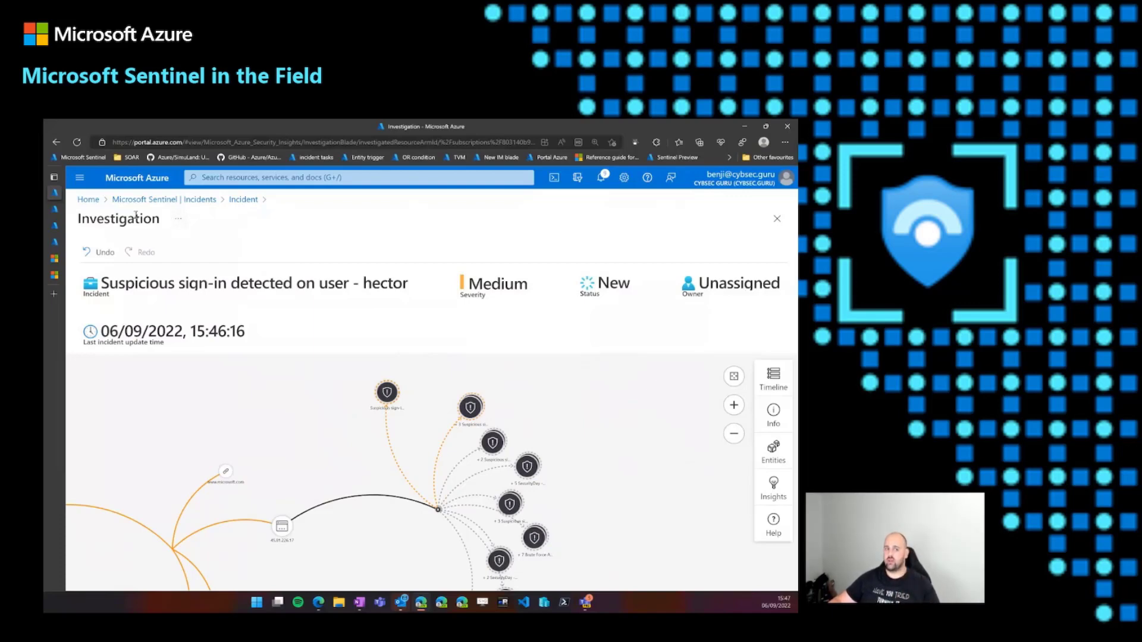
- Switch to the other Sentinel tab, go to its incidents list, and open the playbook selection for incident 299
{"action": "mouse_move", "coordinate": [63, 215]}
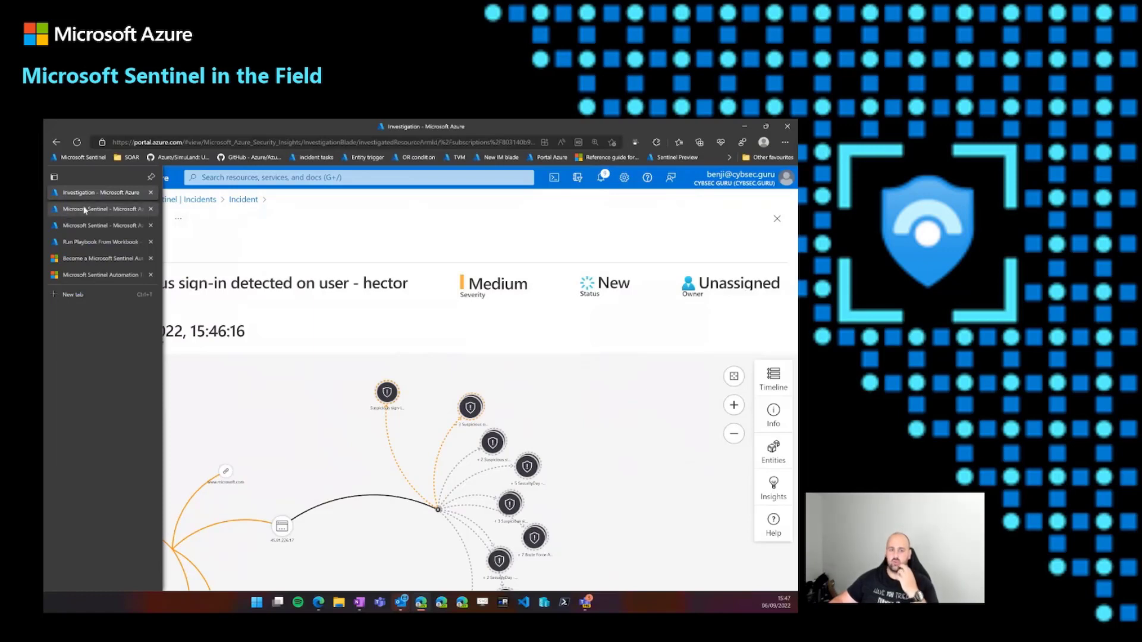
{"action": "left_click", "coordinate": [84, 210]}
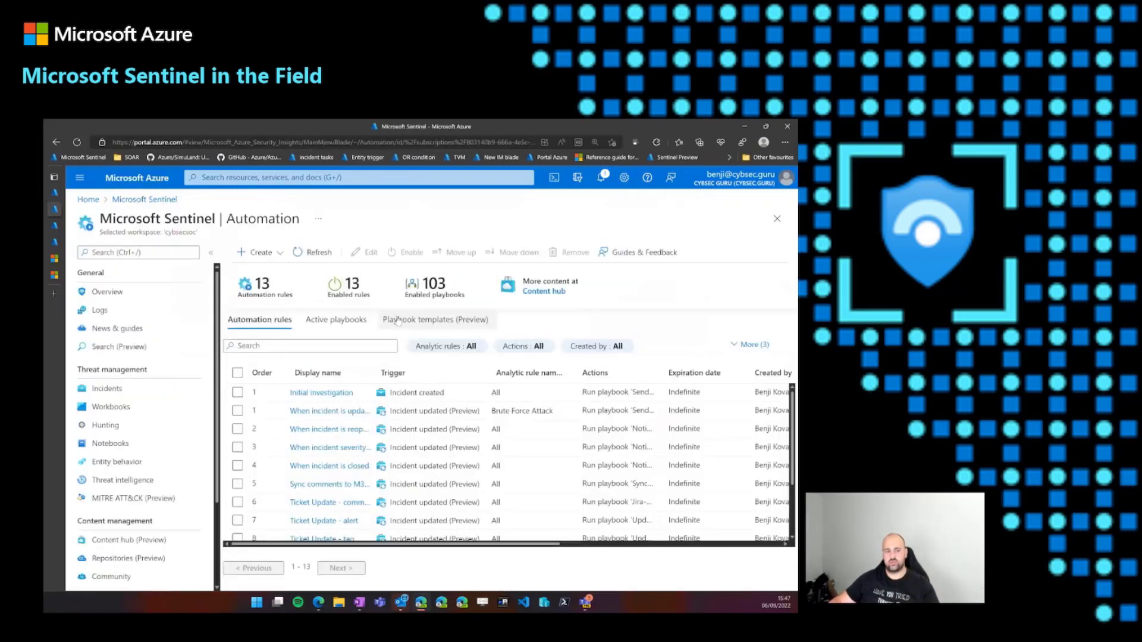
{"action": "left_click", "coordinate": [107, 388]}
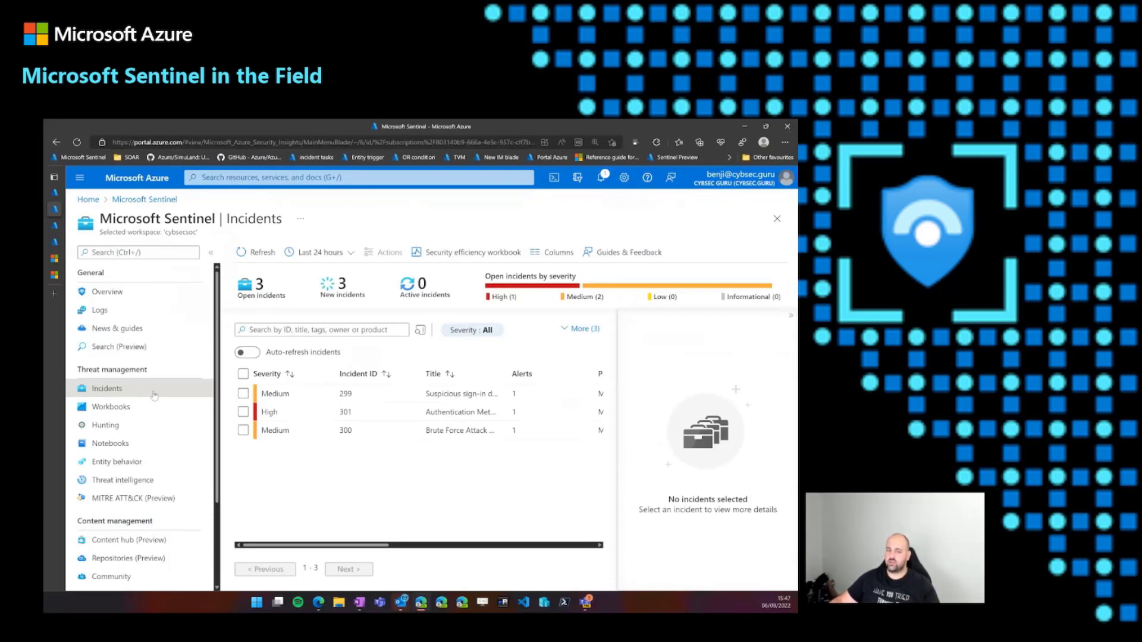
{"action": "left_click", "coordinate": [393, 399]}
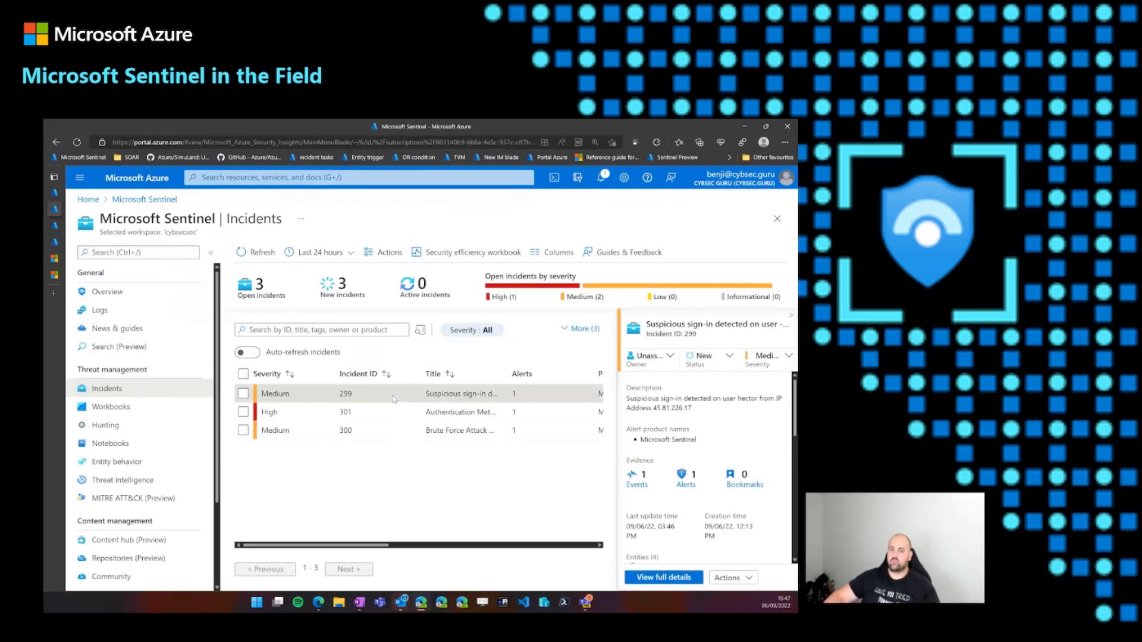
{"action": "right_click", "coordinate": [393, 399]}
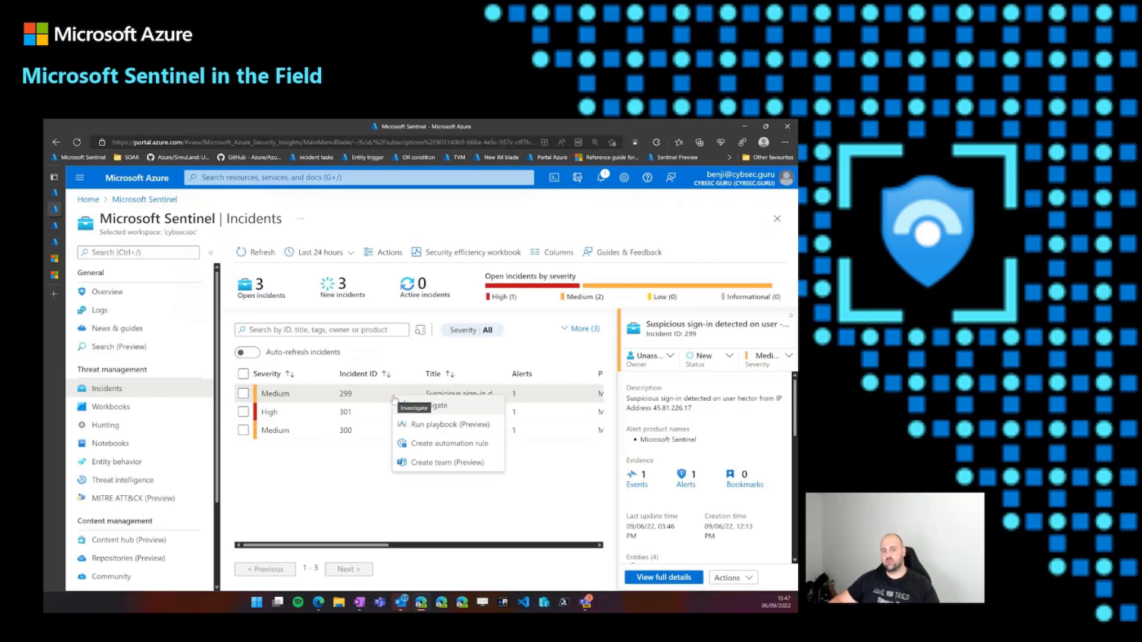
{"action": "left_click", "coordinate": [466, 425]}
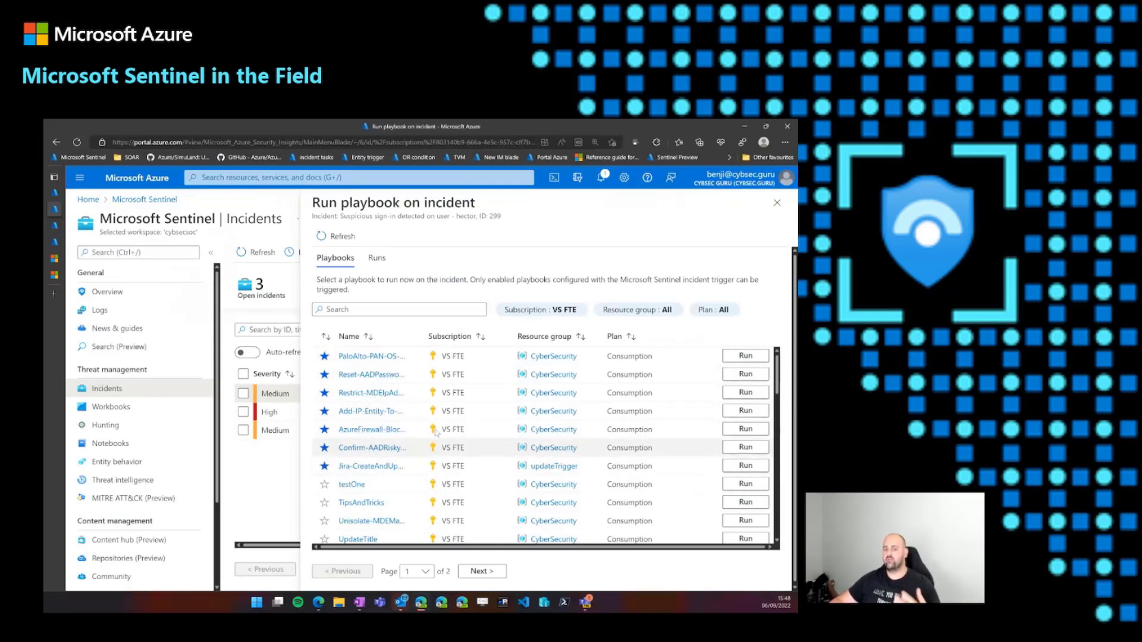
- Search the available playbooks for "confirm" and clear the search again
{"action": "left_click", "coordinate": [389, 311]}
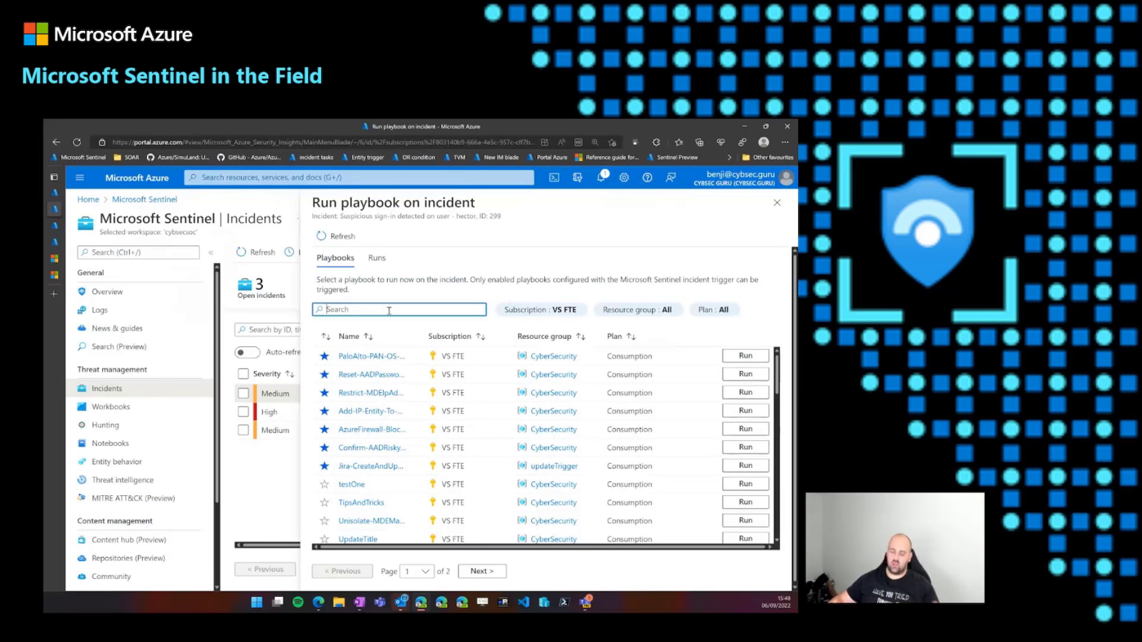
{"action": "type", "text": "co"}
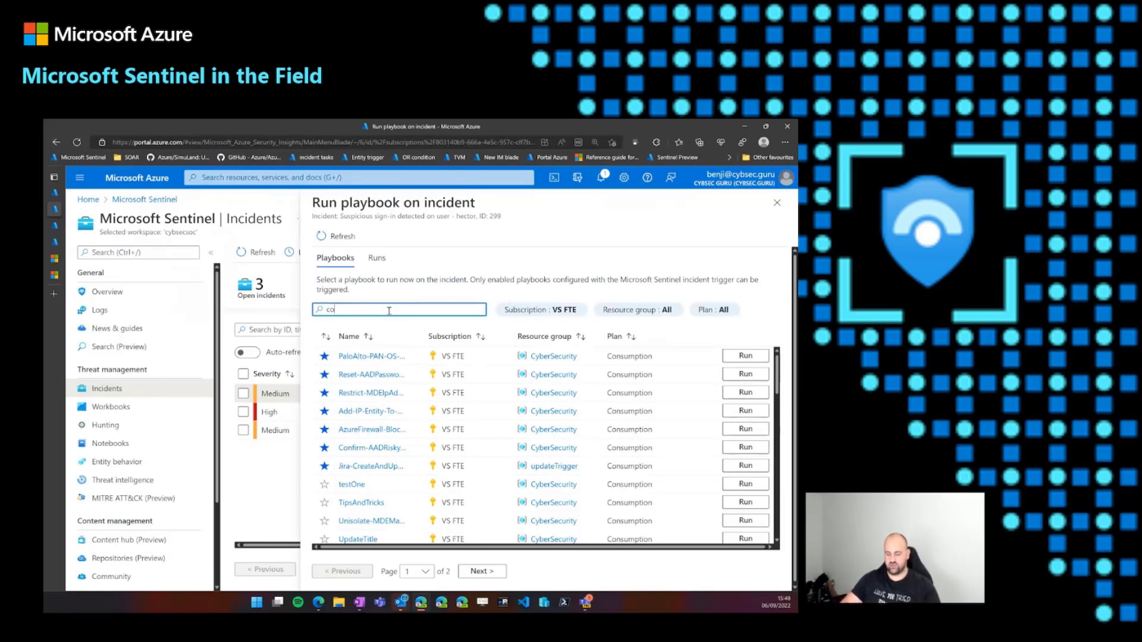
{"action": "type", "text": "nfirm"}
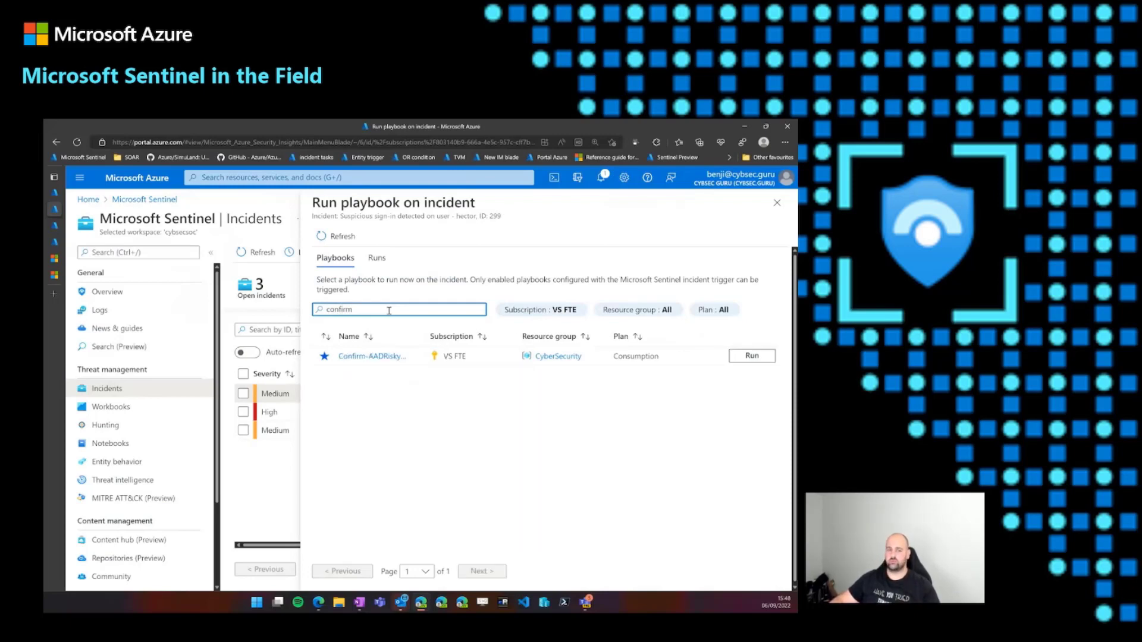
{"action": "left_click_drag", "start_coordinate": [386, 310], "coordinate": [323, 300]}
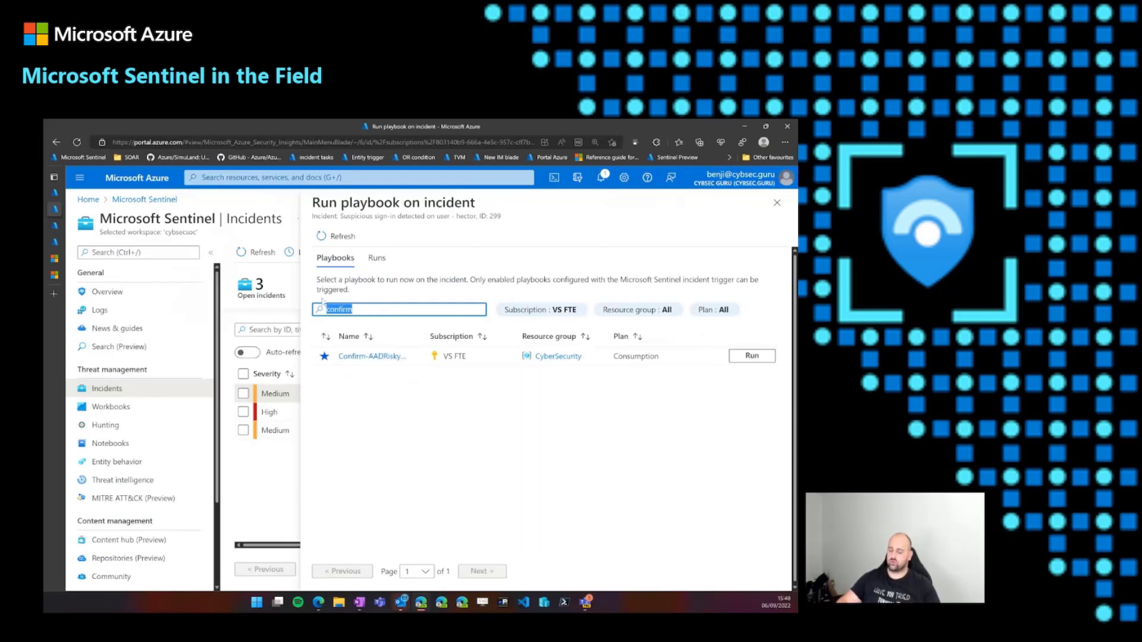
{"action": "key", "text": "BackSpace"}
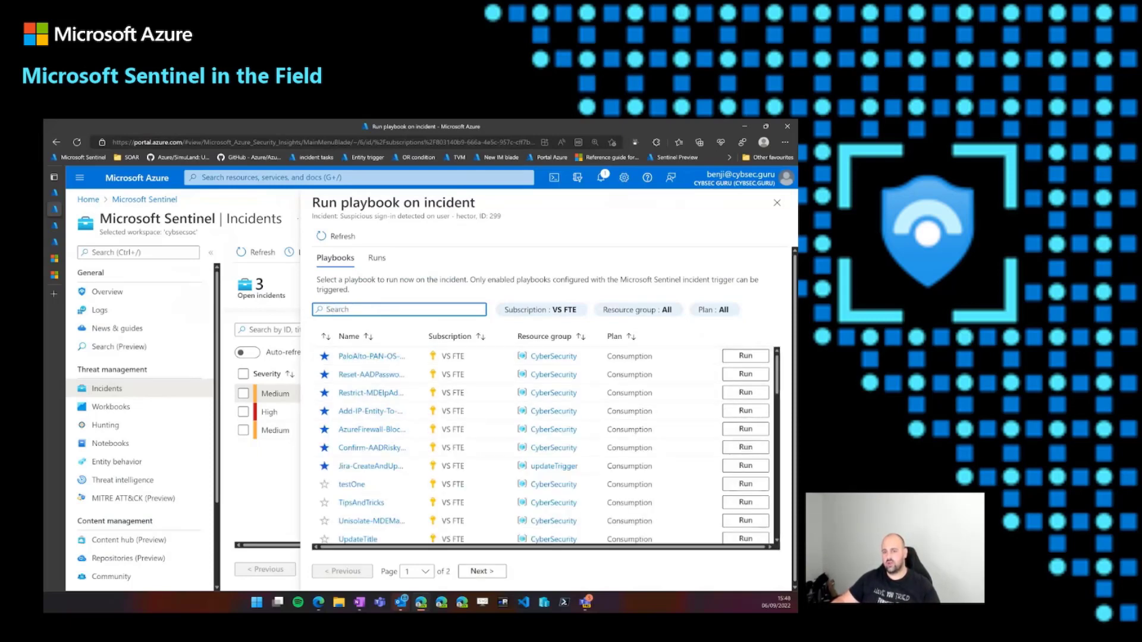
- Run the Restrict-MDEIpAddress playbook on incident 299, review the incident's playbook run history, and close the playbook pane
{"action": "left_click", "coordinate": [755, 395]}
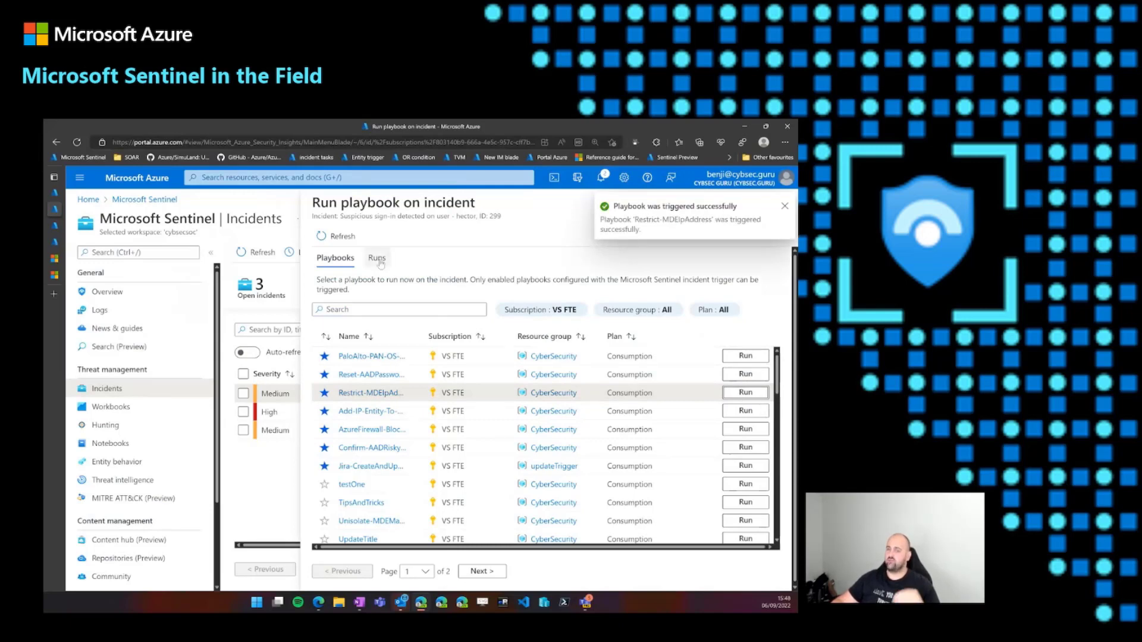
{"action": "left_click", "coordinate": [378, 258]}
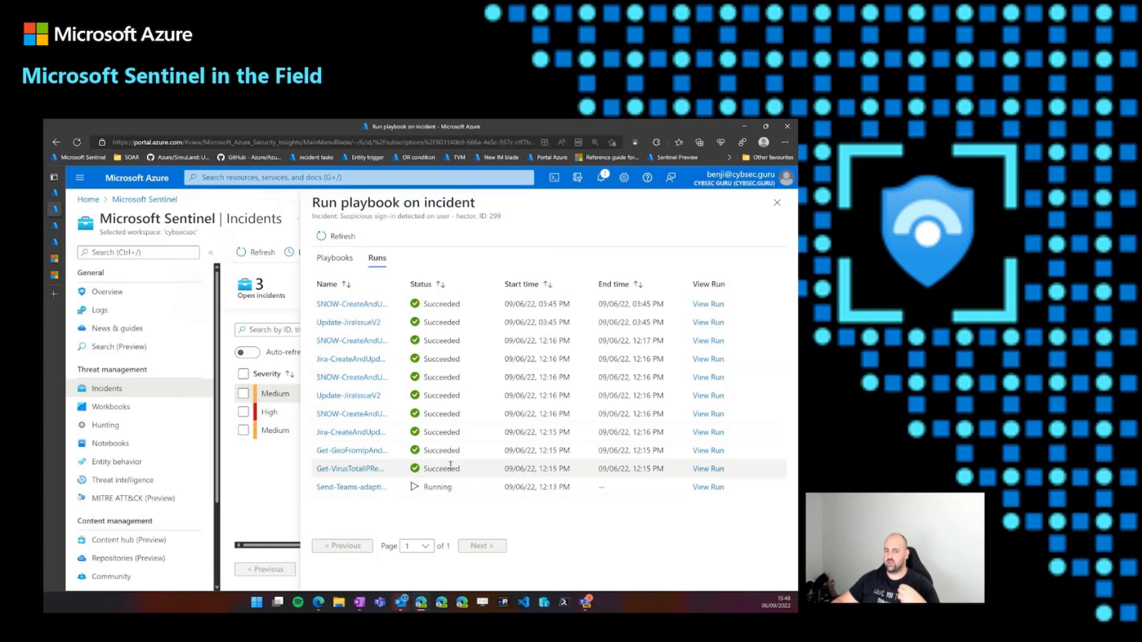
{"action": "left_click_drag", "start_coordinate": [448, 487], "coordinate": [434, 491]}
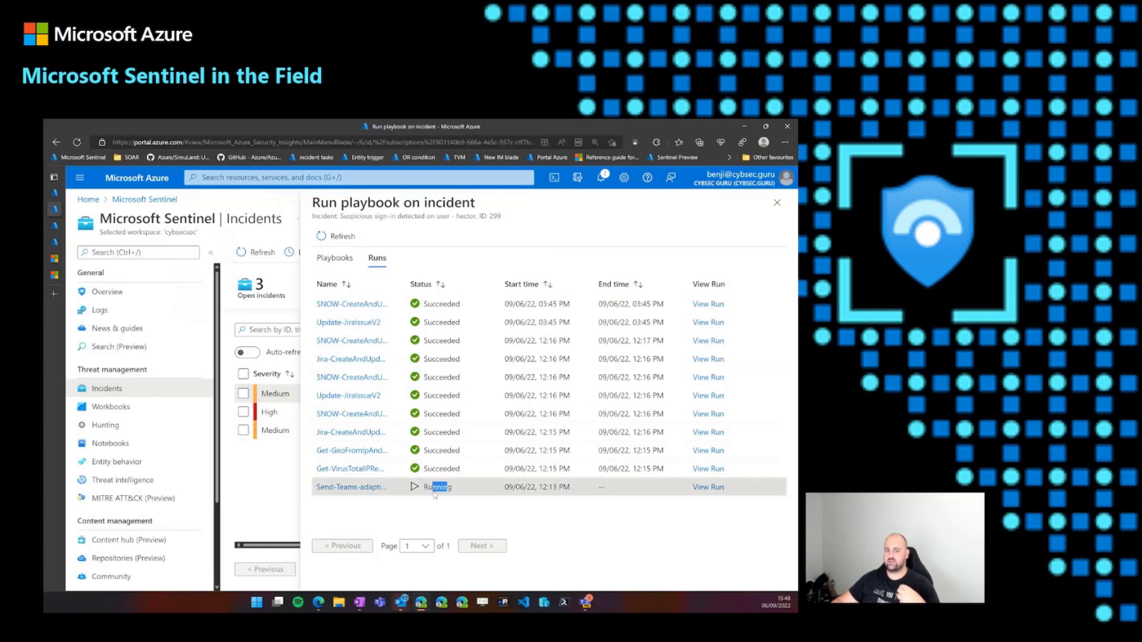
{"action": "left_click_drag", "start_coordinate": [447, 395], "coordinate": [458, 403]}
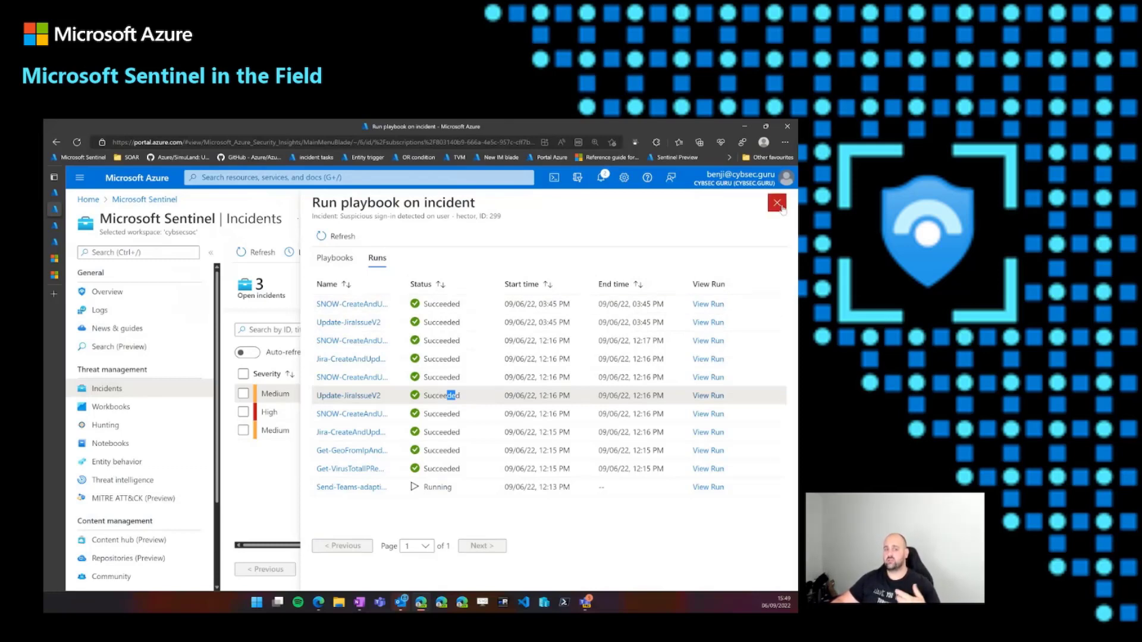
{"action": "left_click", "coordinate": [335, 258]}
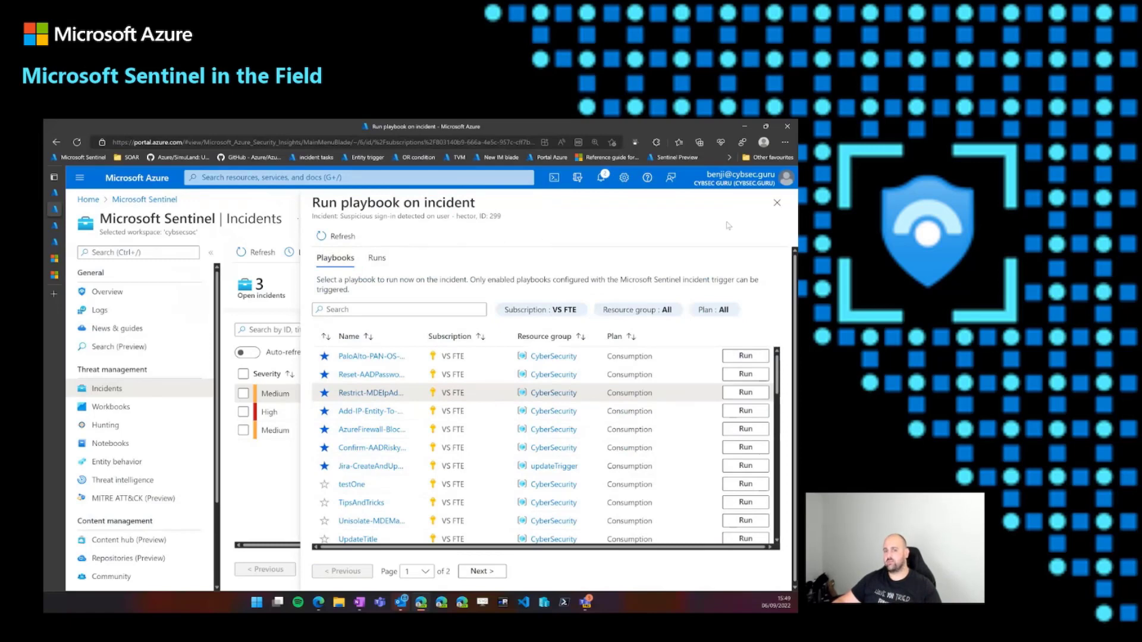
{"action": "left_click", "coordinate": [777, 203]}
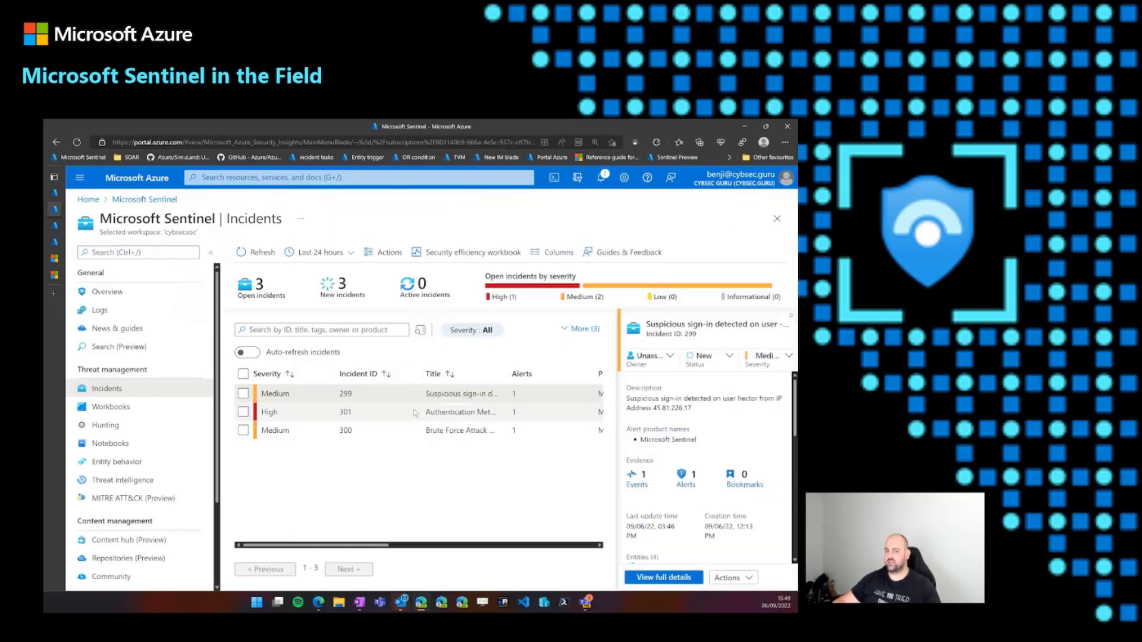
- Open the full details of incident 299, view the playbooks that can be run from there, and close the list
{"action": "left_click", "coordinate": [736, 578]}
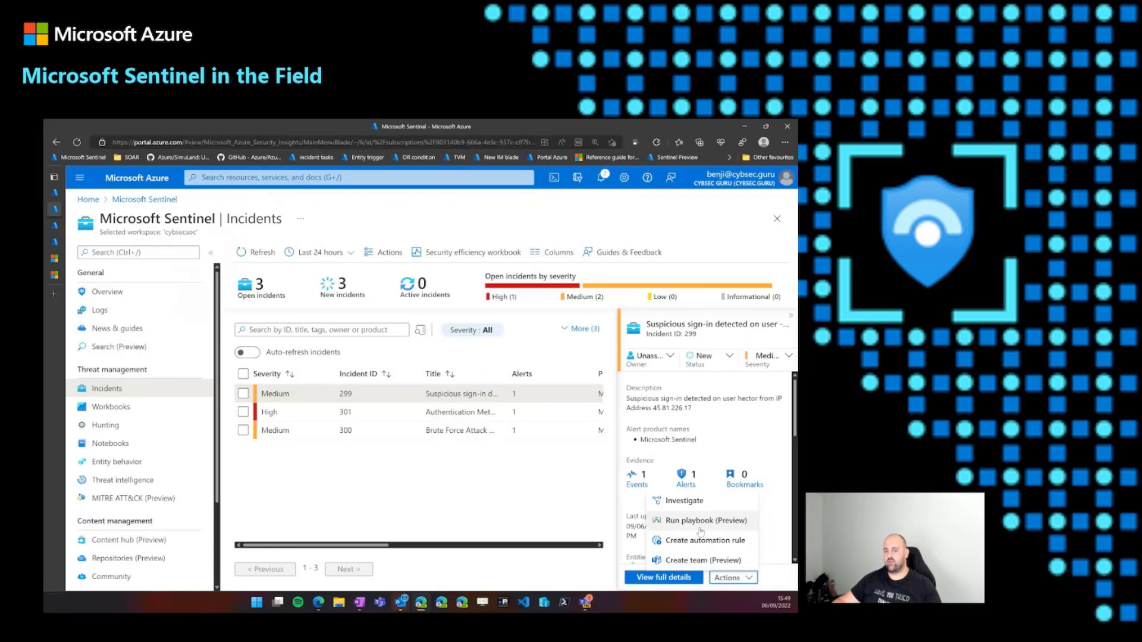
{"action": "left_click", "coordinate": [689, 579]}
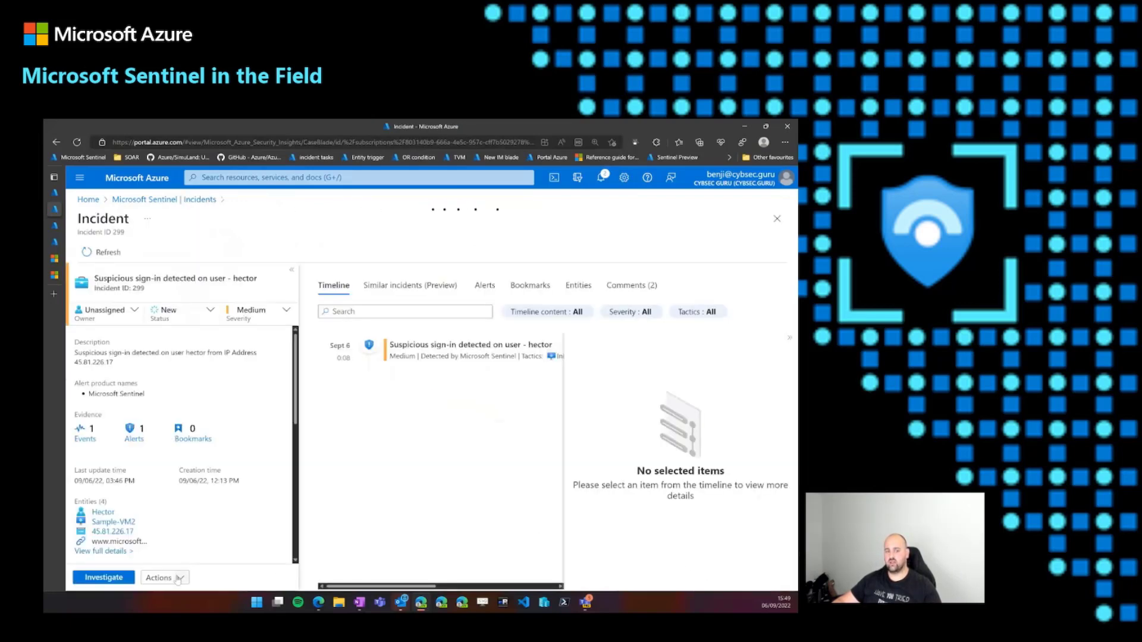
{"action": "left_click", "coordinate": [179, 578]}
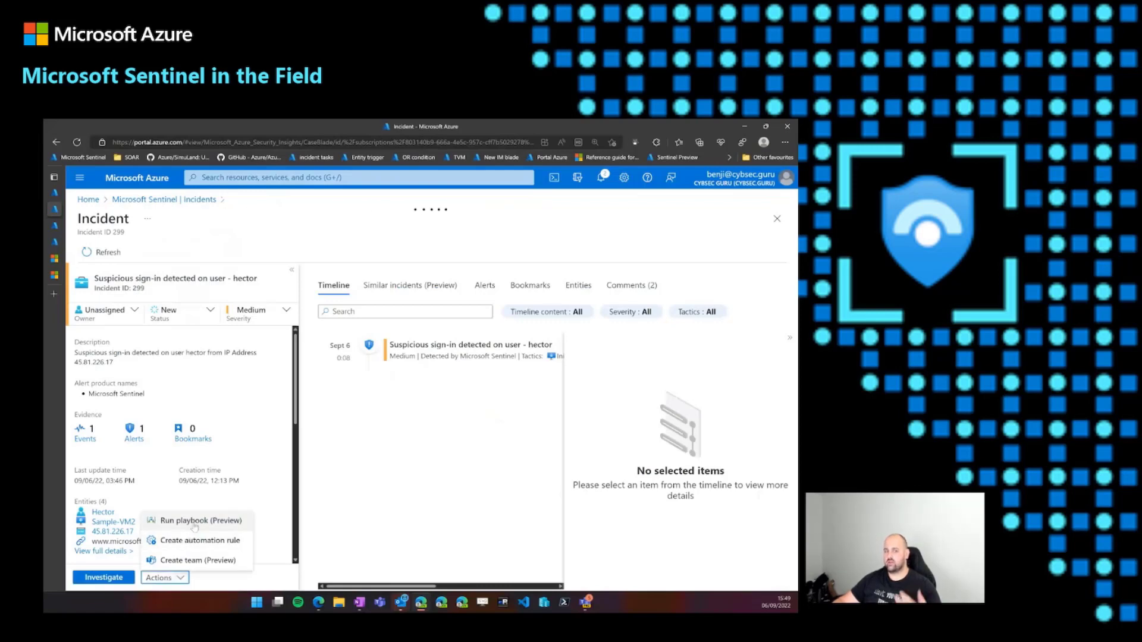
{"action": "left_click", "coordinate": [194, 524]}
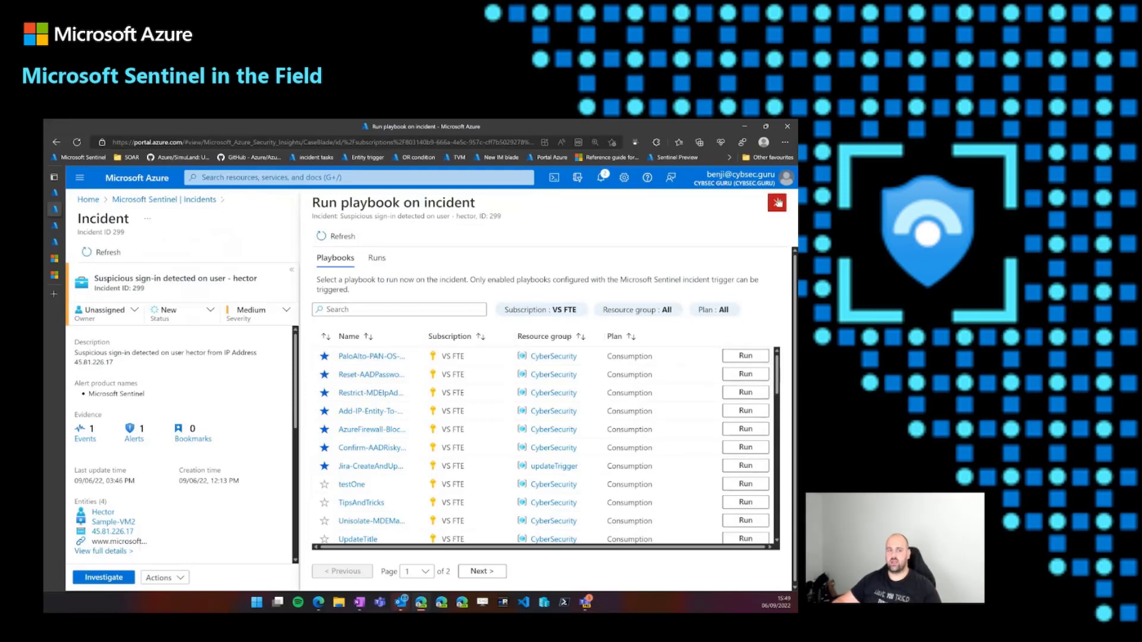
{"action": "left_click", "coordinate": [777, 203]}
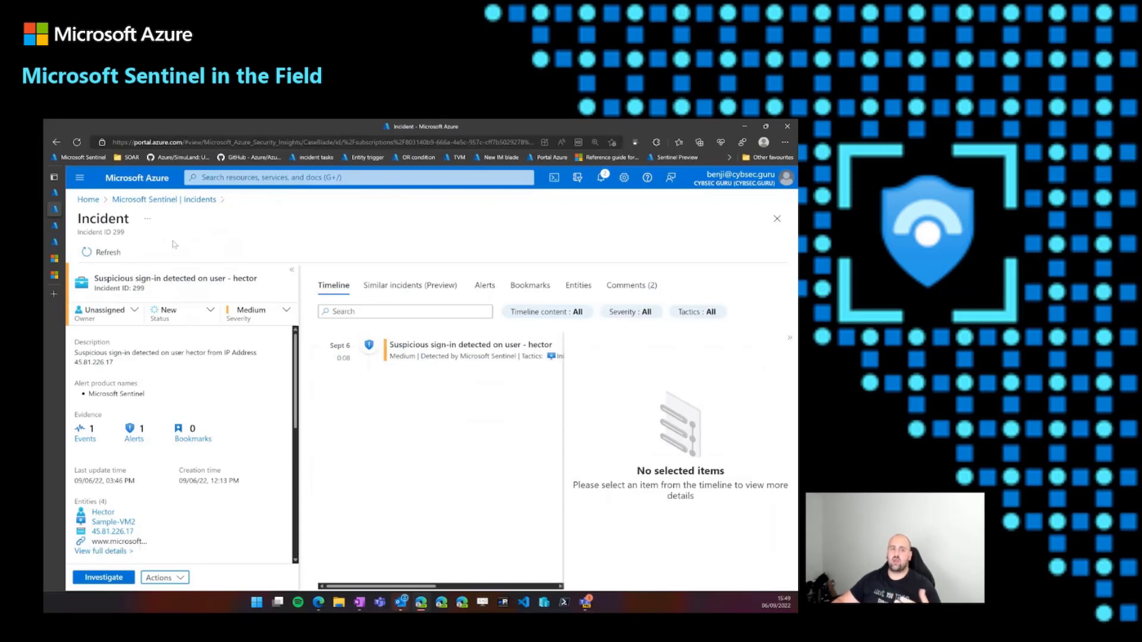
- Switch to the Run Playbook From Workbook tab and select incident 299 among the current existing cases
{"action": "left_click", "coordinate": [56, 241]}
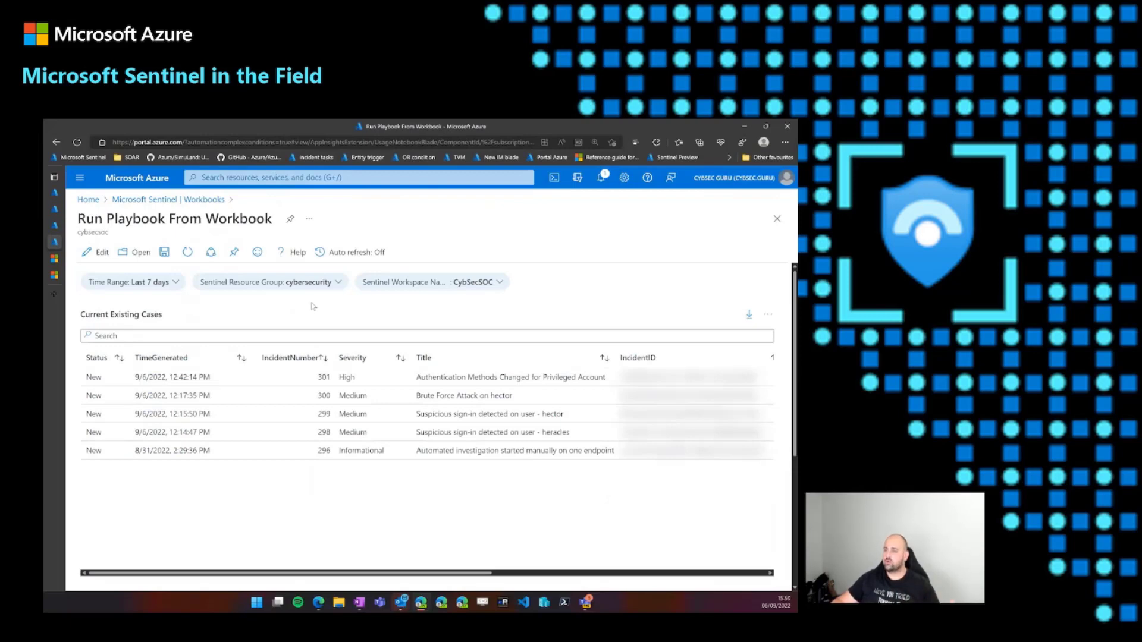
{"action": "left_click", "coordinate": [237, 420]}
{"action": "scroll", "coordinate": [307, 522], "scroll_direction": "down", "scroll_amount": 1}
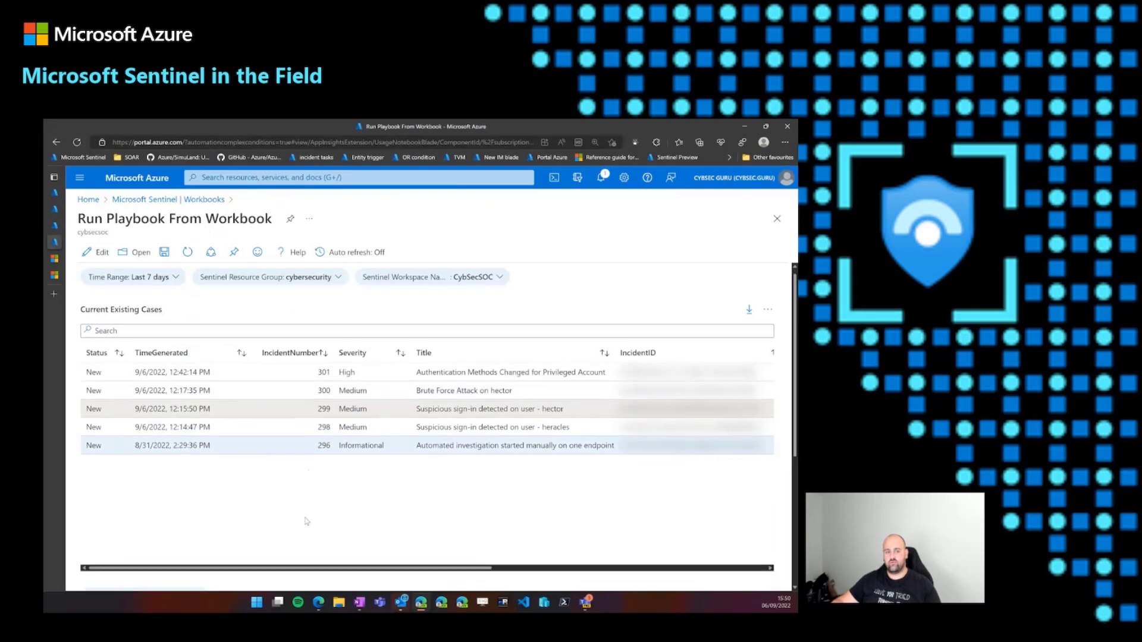
- Set the playbook resource group to cybersecurity, the playbook to AzureFirewall-BlockIP-addToIPGroup, and the trigger to When_Azure_Sentinel_incident_creation_rule_was_triggered
{"action": "scroll", "coordinate": [307, 522], "scroll_direction": "down", "scroll_amount": 3}
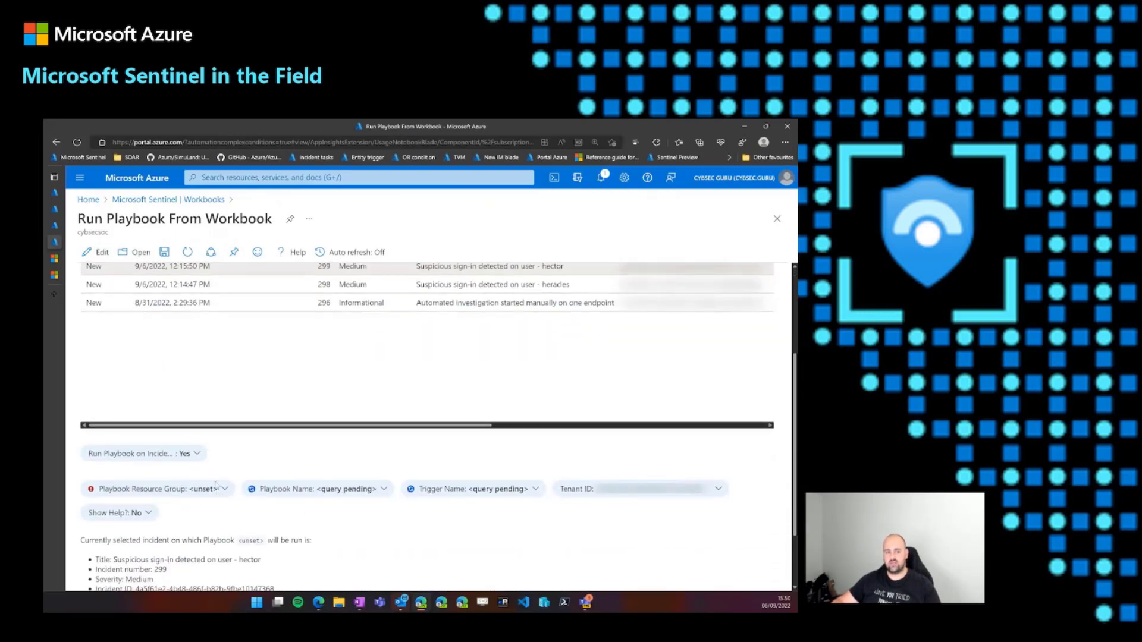
{"action": "left_click", "coordinate": [218, 492]}
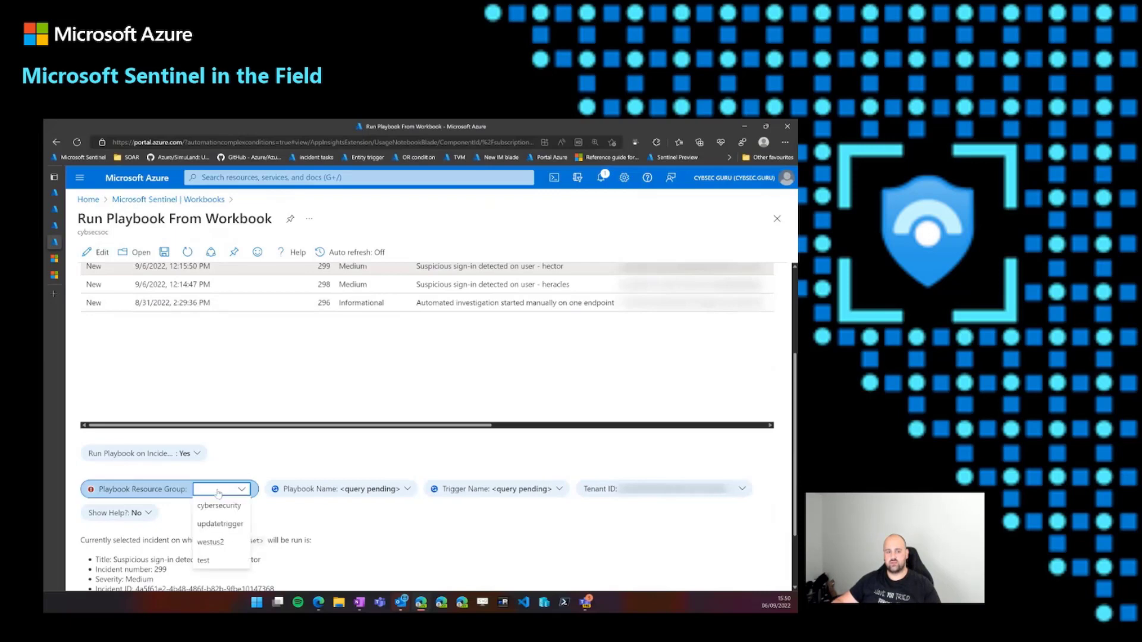
{"action": "left_click", "coordinate": [219, 505]}
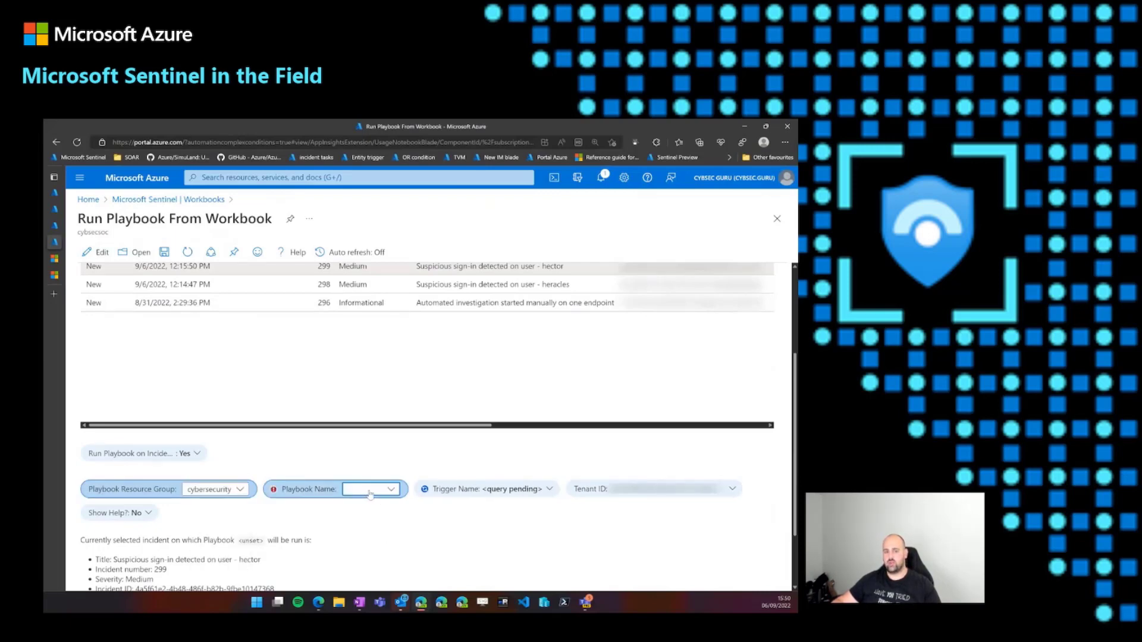
{"action": "left_click", "coordinate": [370, 491]}
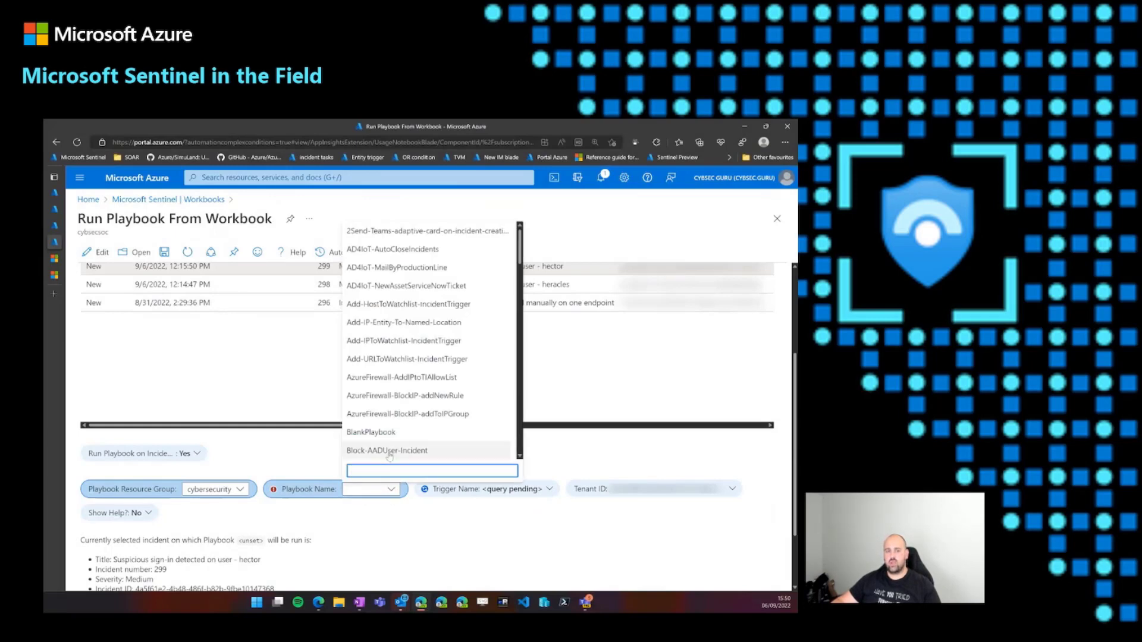
{"action": "left_click", "coordinate": [397, 418]}
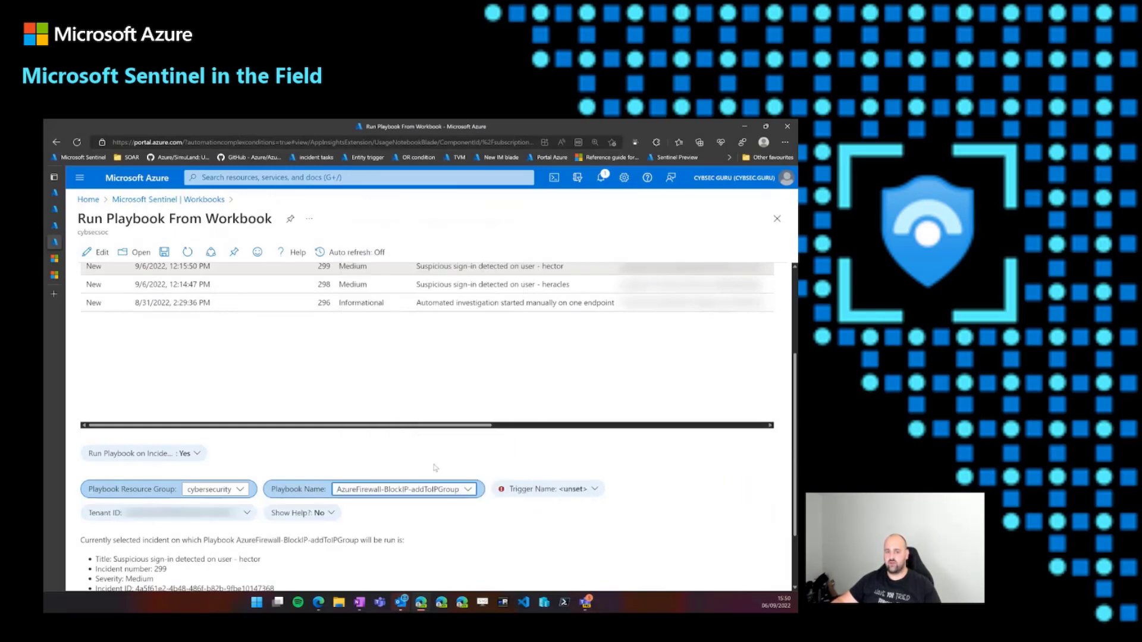
{"action": "left_click", "coordinate": [589, 487]}
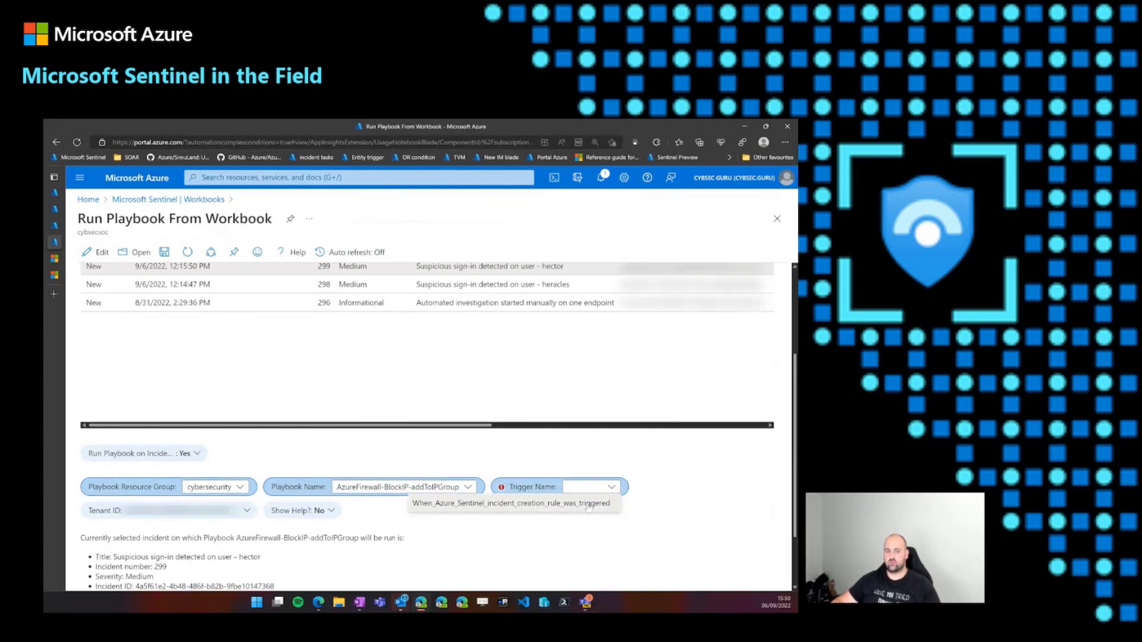
{"action": "left_click", "coordinate": [588, 504]}
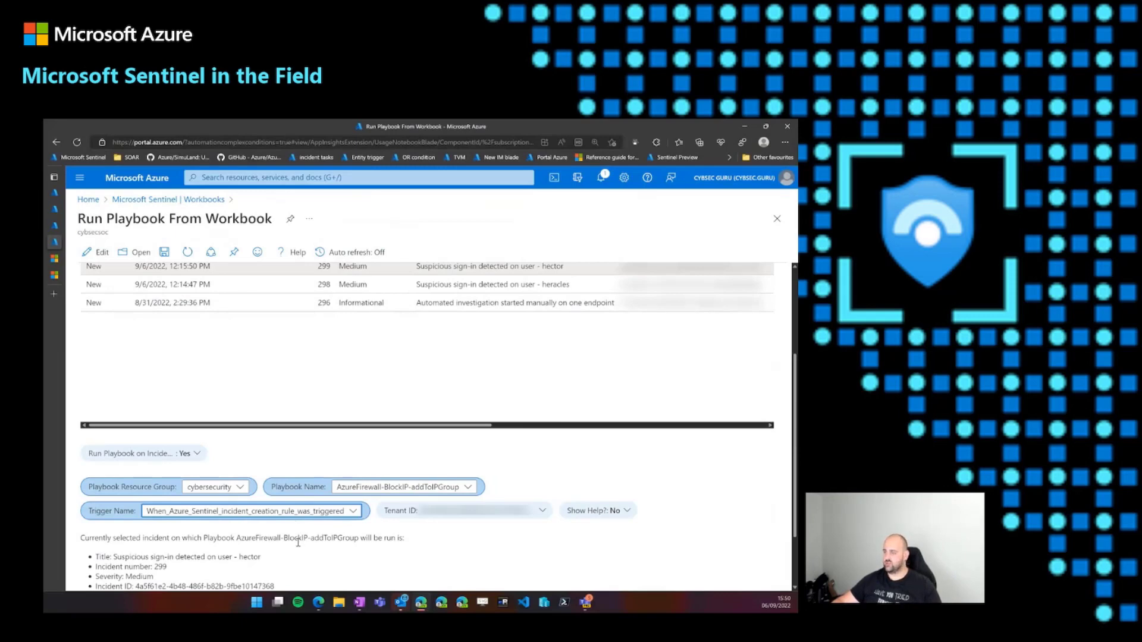
- Run the configured Sentinel playbook on incident 299, reviewing the ARM action's request details before executing it
{"action": "scroll", "coordinate": [299, 546], "scroll_direction": "down", "scroll_amount": 2}
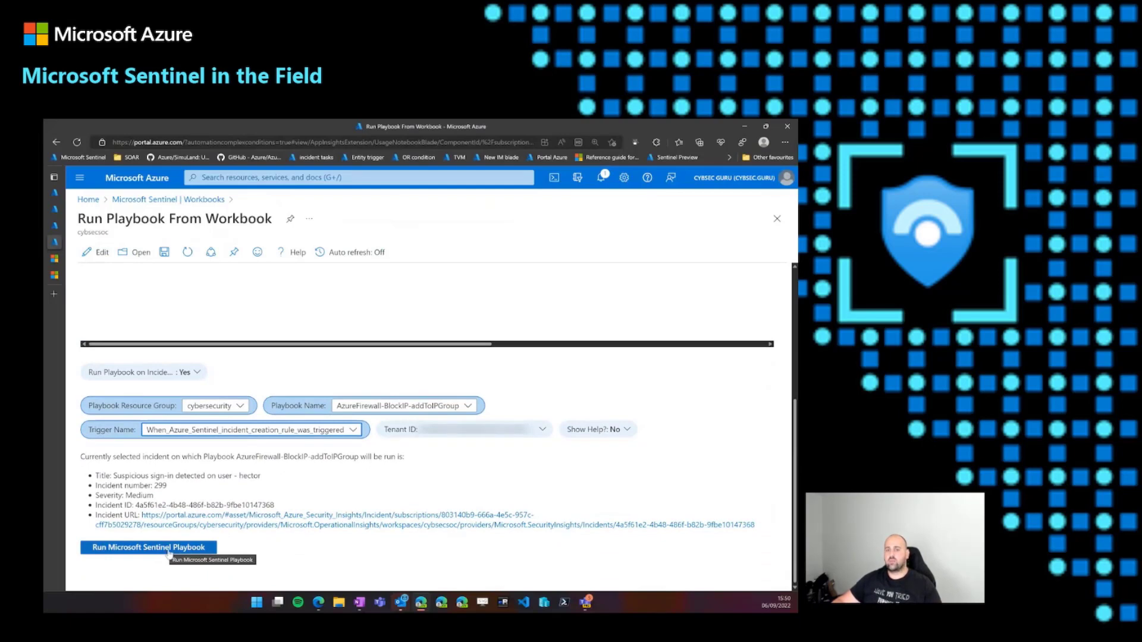
{"action": "left_click", "coordinate": [168, 550]}
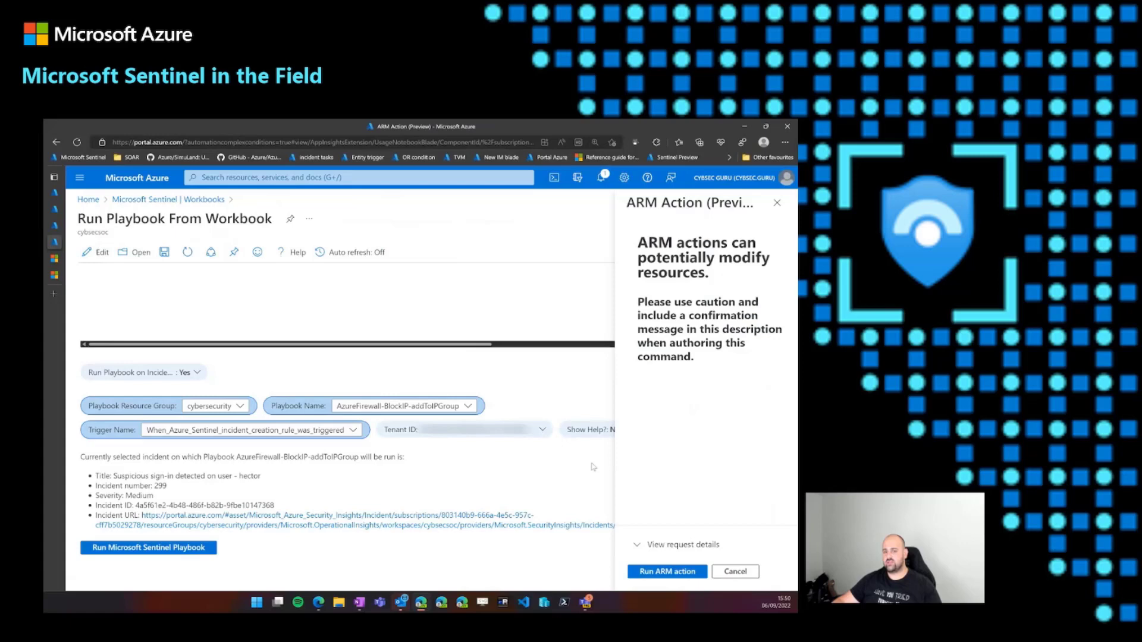
{"action": "left_click", "coordinate": [642, 545]}
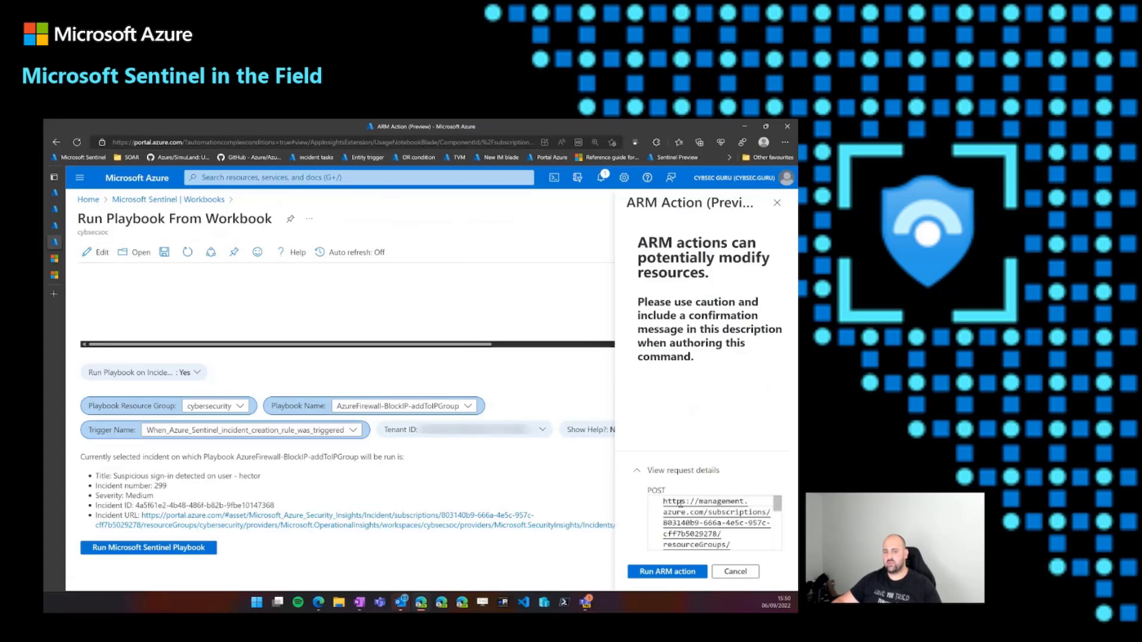
{"action": "scroll", "coordinate": [671, 511], "scroll_direction": "down", "scroll_amount": 3}
{"action": "scroll", "coordinate": [671, 511], "scroll_direction": "up", "scroll_amount": 3}
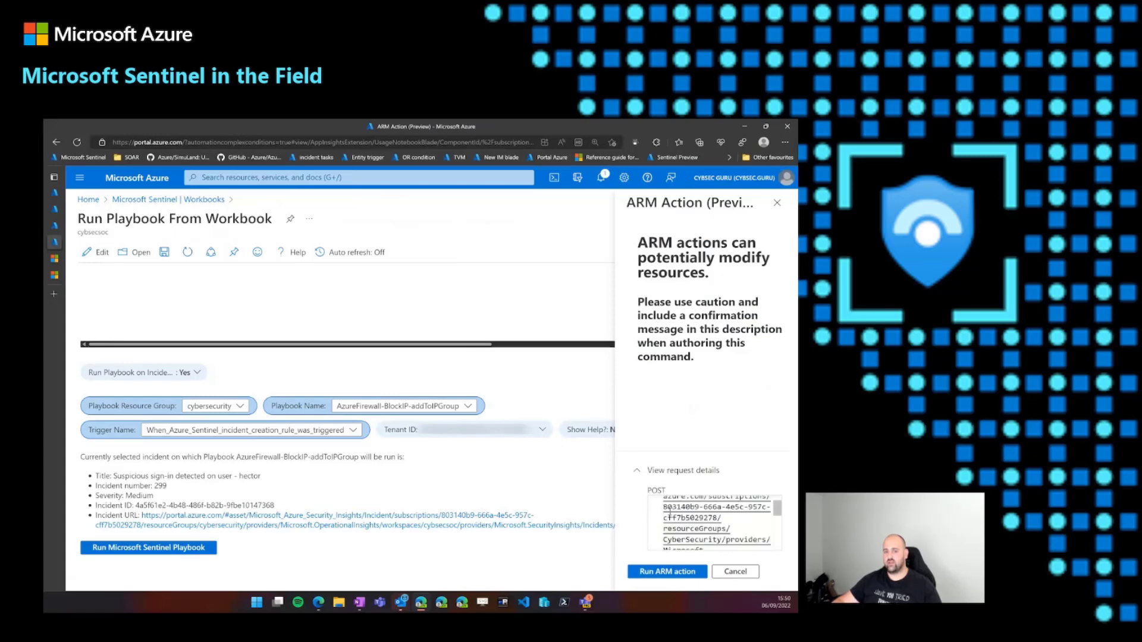
{"action": "left_click", "coordinate": [661, 572]}
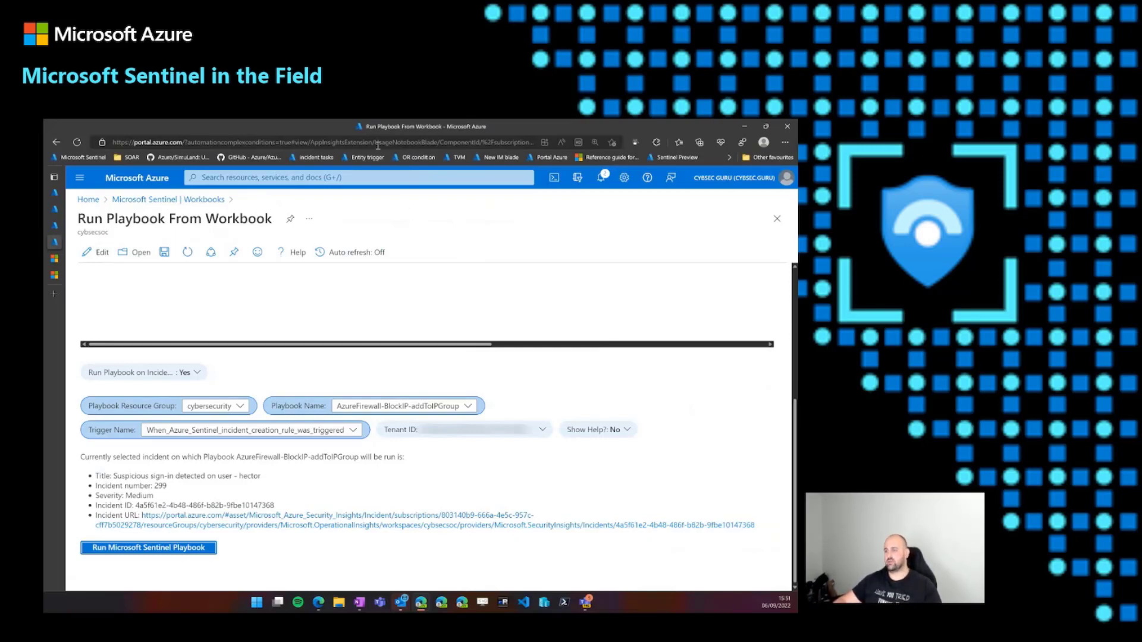
- Start a new automation rule on Sentinel's Automation page with the trigger When incident is updated (Preview)
{"action": "left_click", "coordinate": [191, 201]}
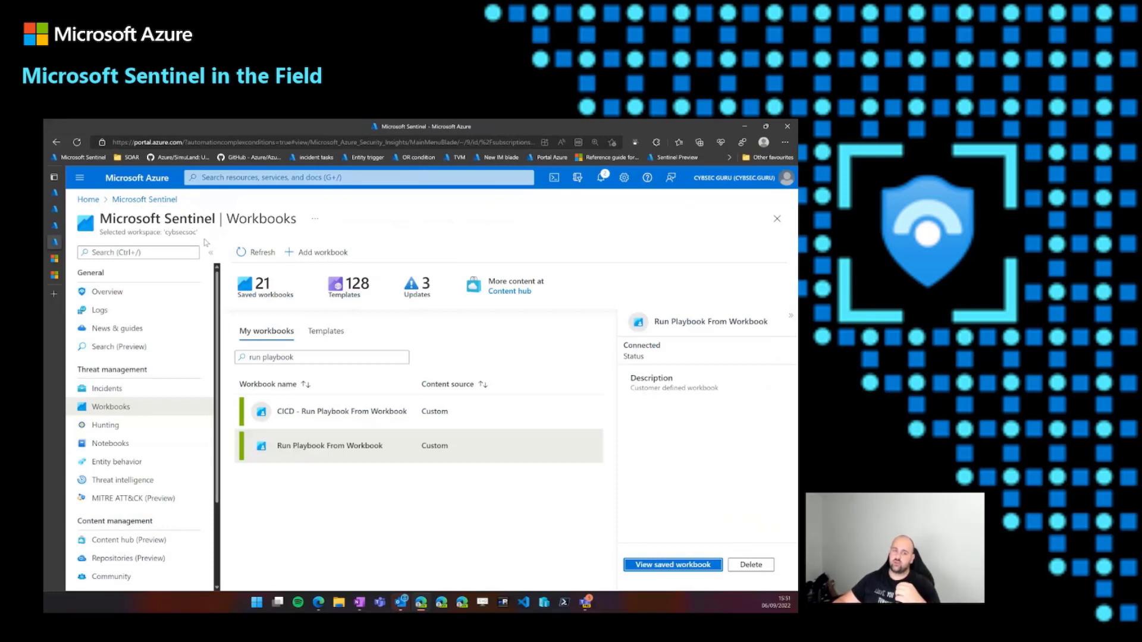
{"action": "scroll", "coordinate": [166, 502], "scroll_direction": "down", "scroll_amount": 3}
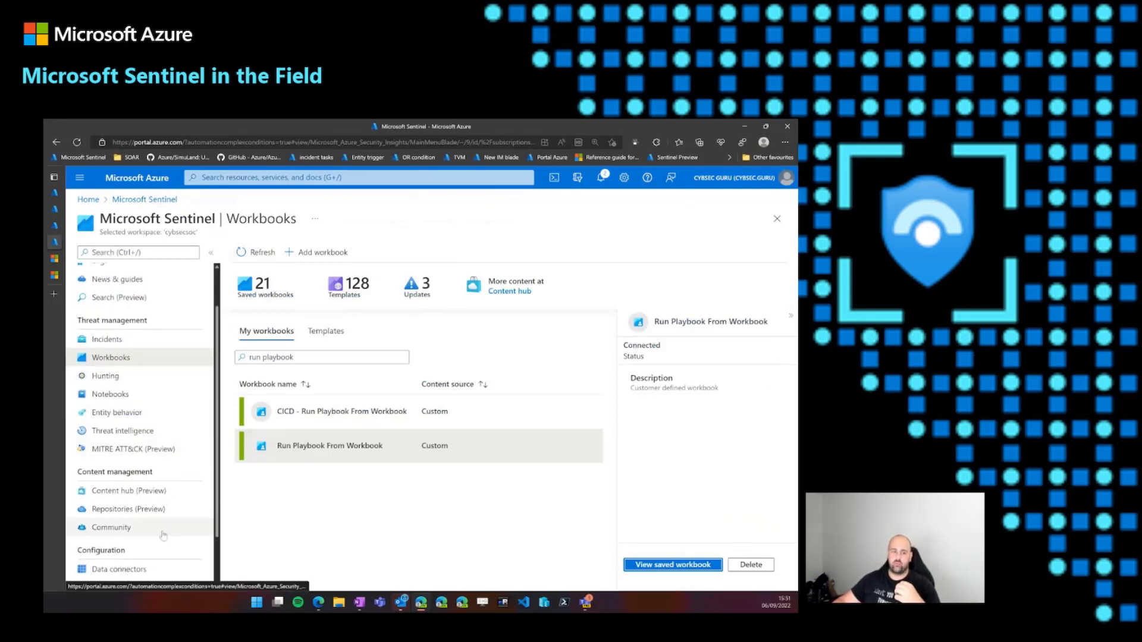
{"action": "left_click", "coordinate": [136, 573]}
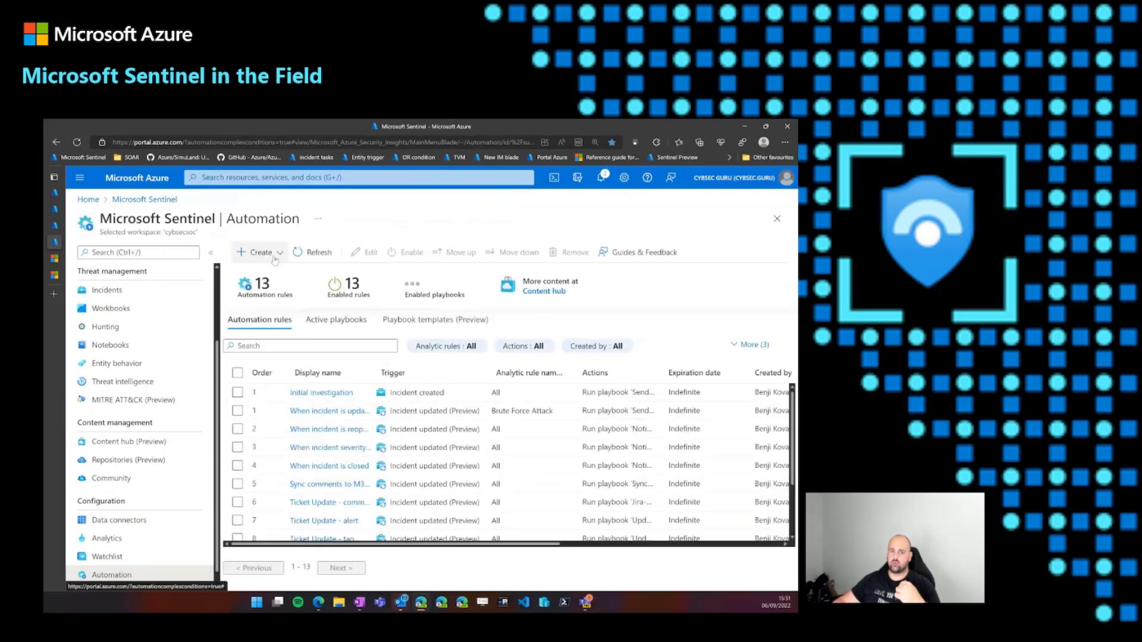
{"action": "left_click", "coordinate": [258, 252]}
{"action": "left_click", "coordinate": [255, 273]}
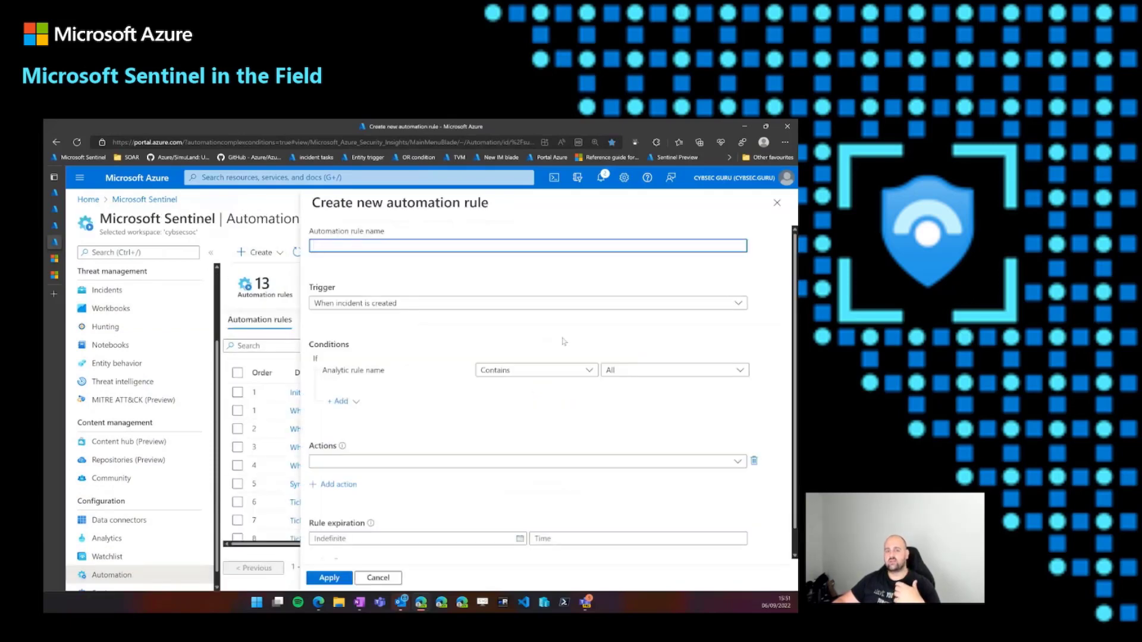
{"action": "left_click", "coordinate": [526, 304]}
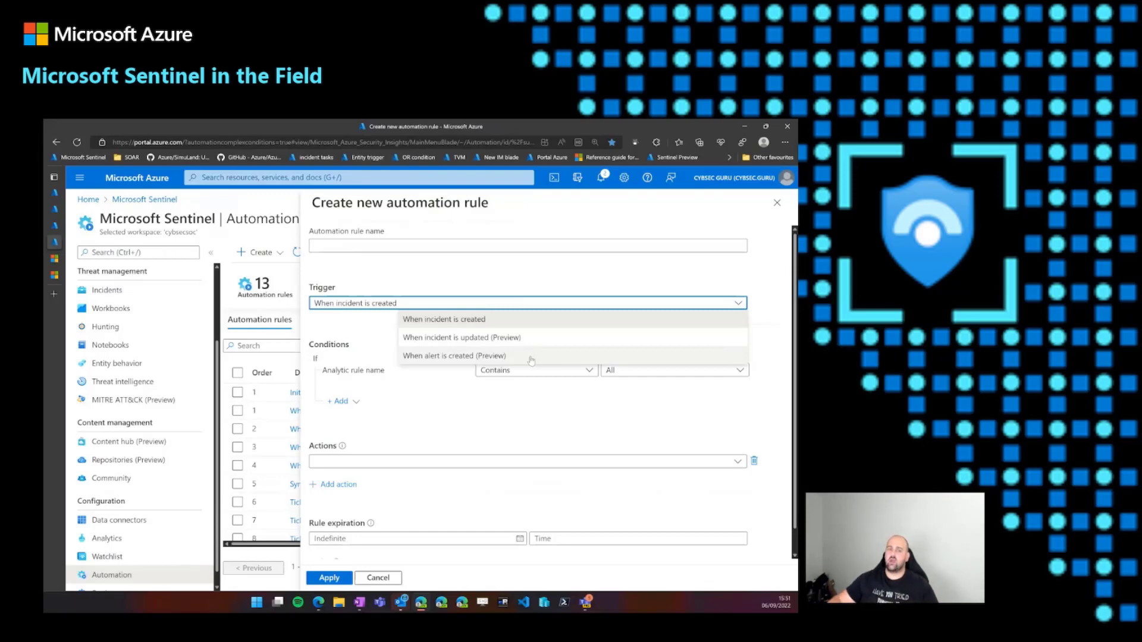
{"action": "left_click", "coordinate": [500, 343]}
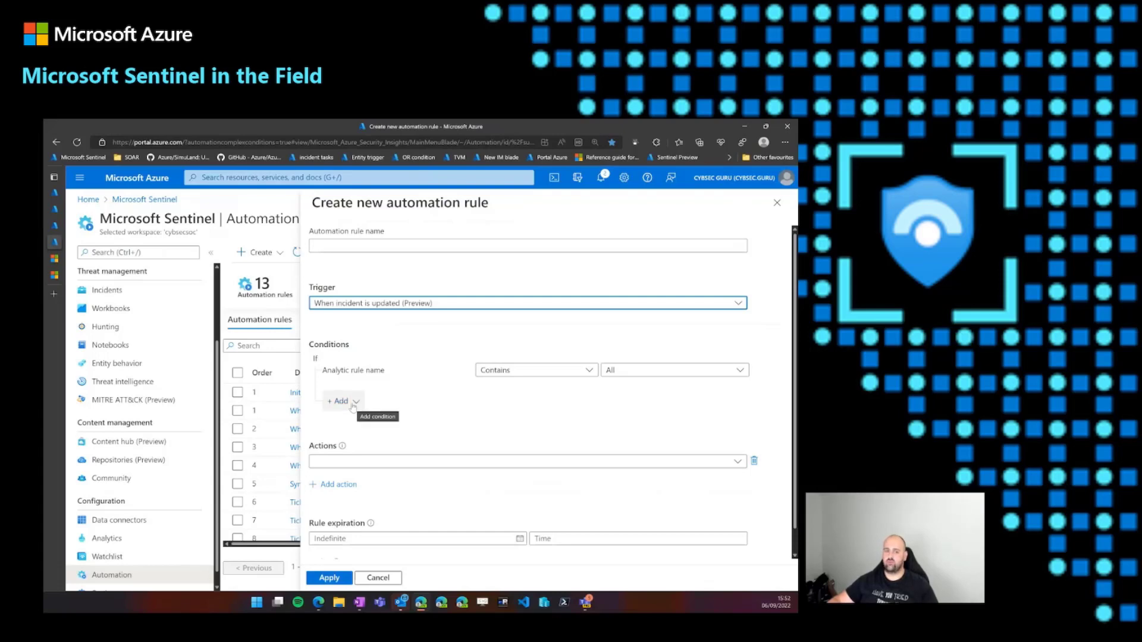
- Add an And condition to the automation rule requiring Status Changed From Closed
{"action": "left_click", "coordinate": [353, 404]}
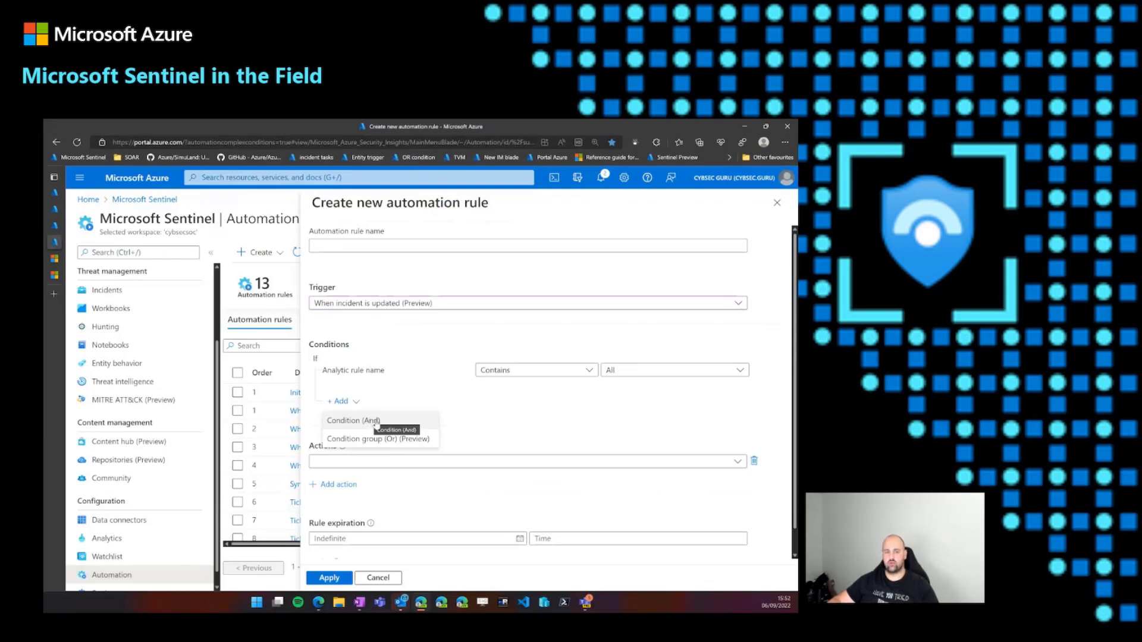
{"action": "left_click", "coordinate": [376, 422]}
{"action": "left_click", "coordinate": [358, 404]}
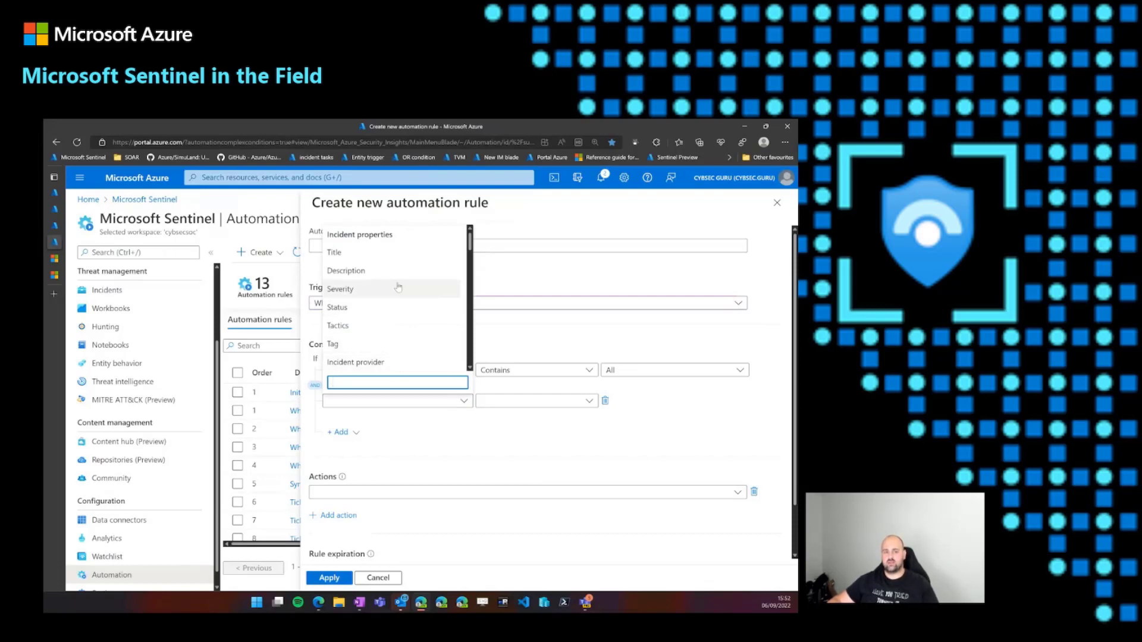
{"action": "left_click", "coordinate": [374, 307]}
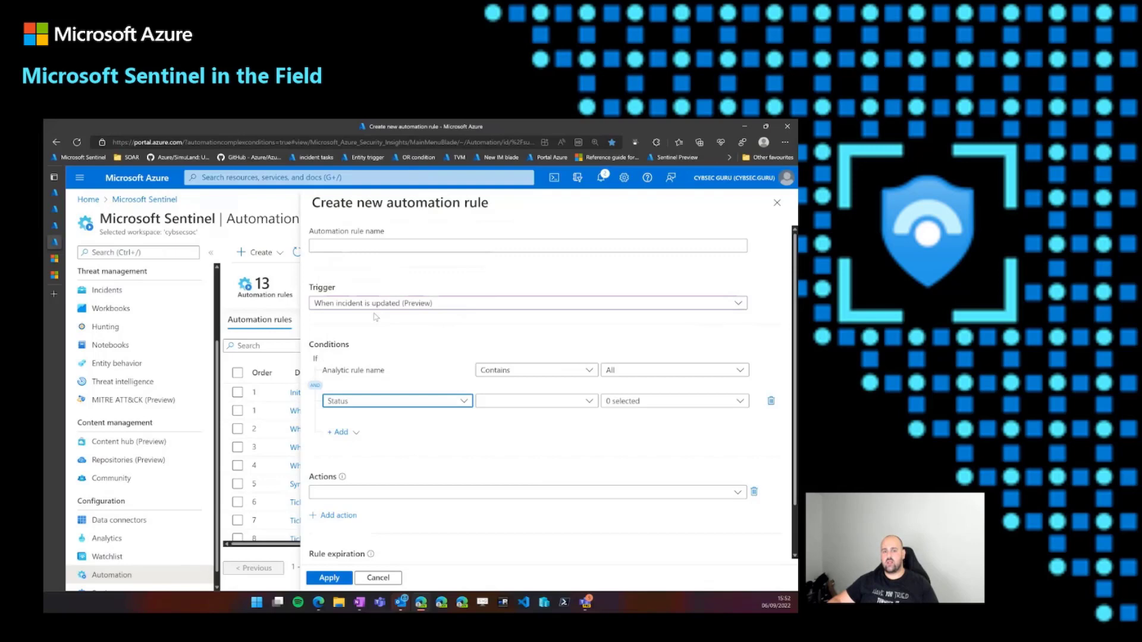
{"action": "left_click", "coordinate": [577, 407]}
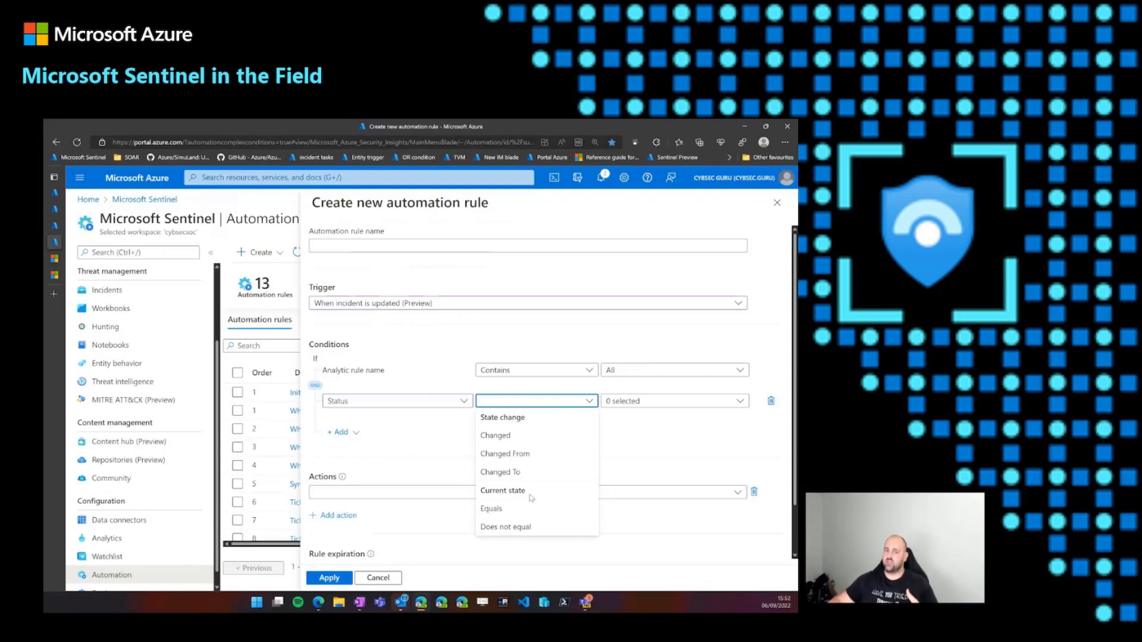
{"action": "left_click", "coordinate": [523, 455]}
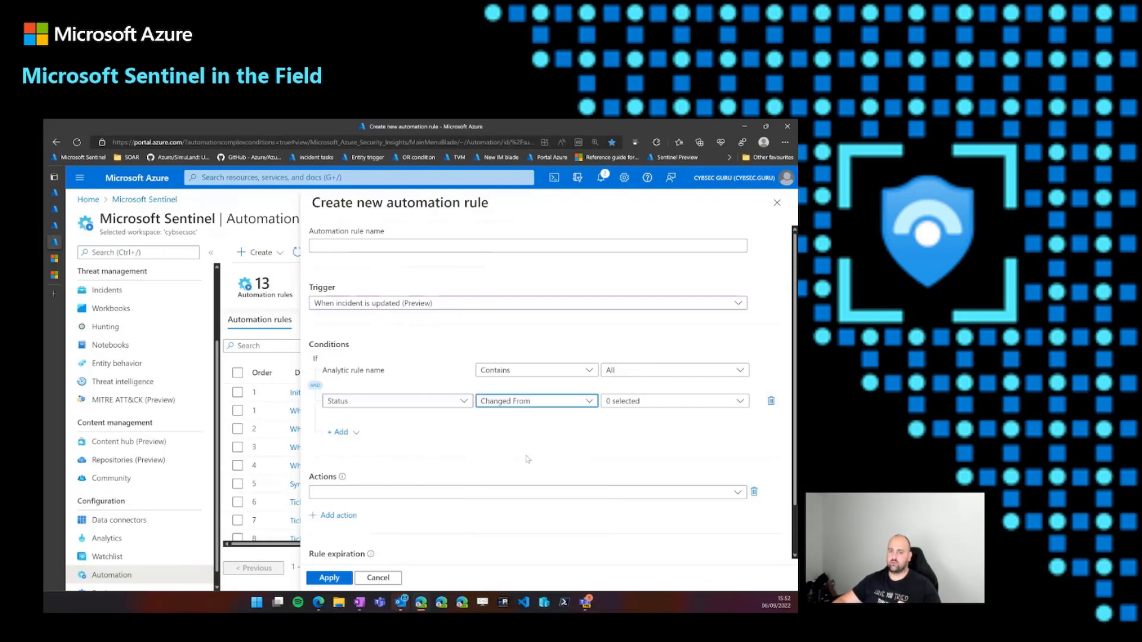
{"action": "left_click", "coordinate": [681, 402]}
{"action": "left_click", "coordinate": [634, 462]}
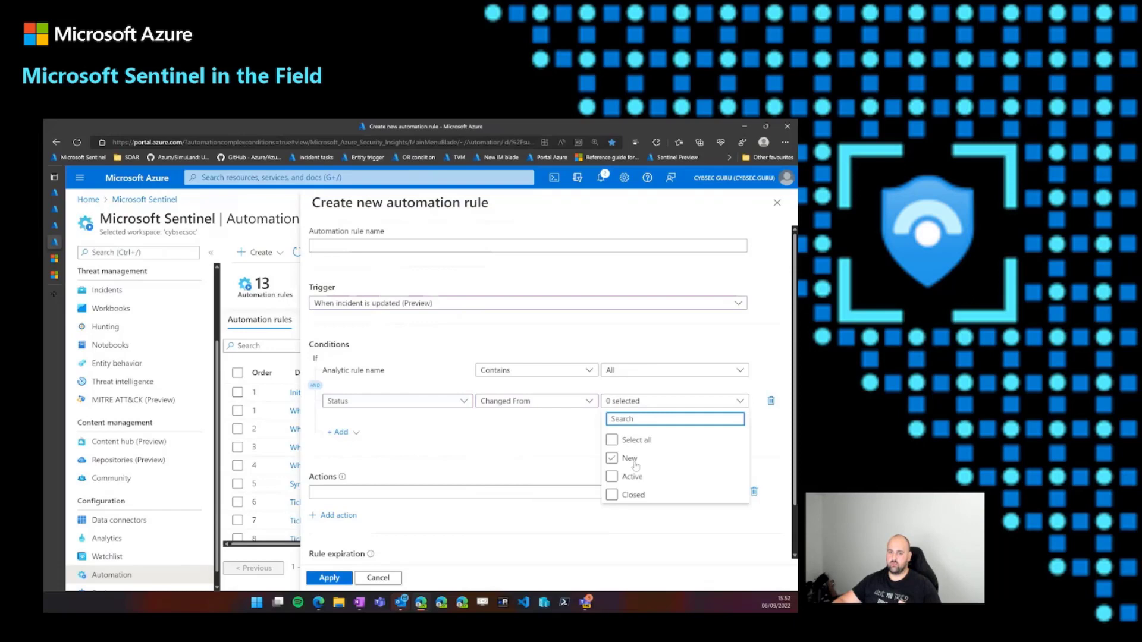
{"action": "left_click", "coordinate": [634, 494]}
{"action": "left_click", "coordinate": [355, 423]}
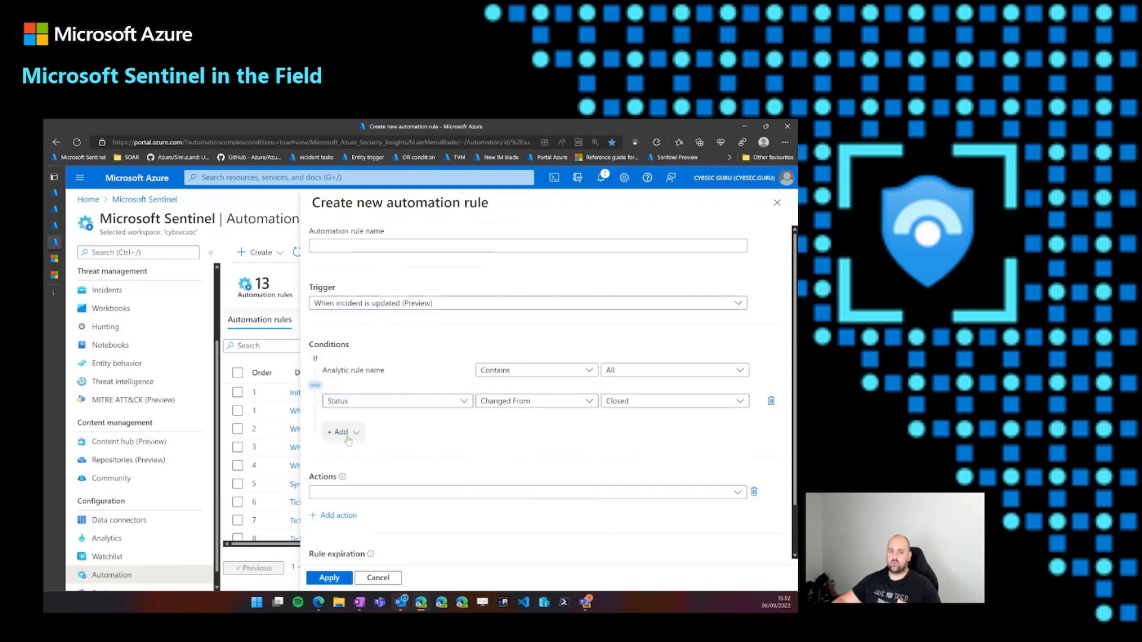
- Add a second And condition requiring Status Changed To either New or Active
{"action": "left_click", "coordinate": [341, 432]}
{"action": "left_click", "coordinate": [357, 453]}
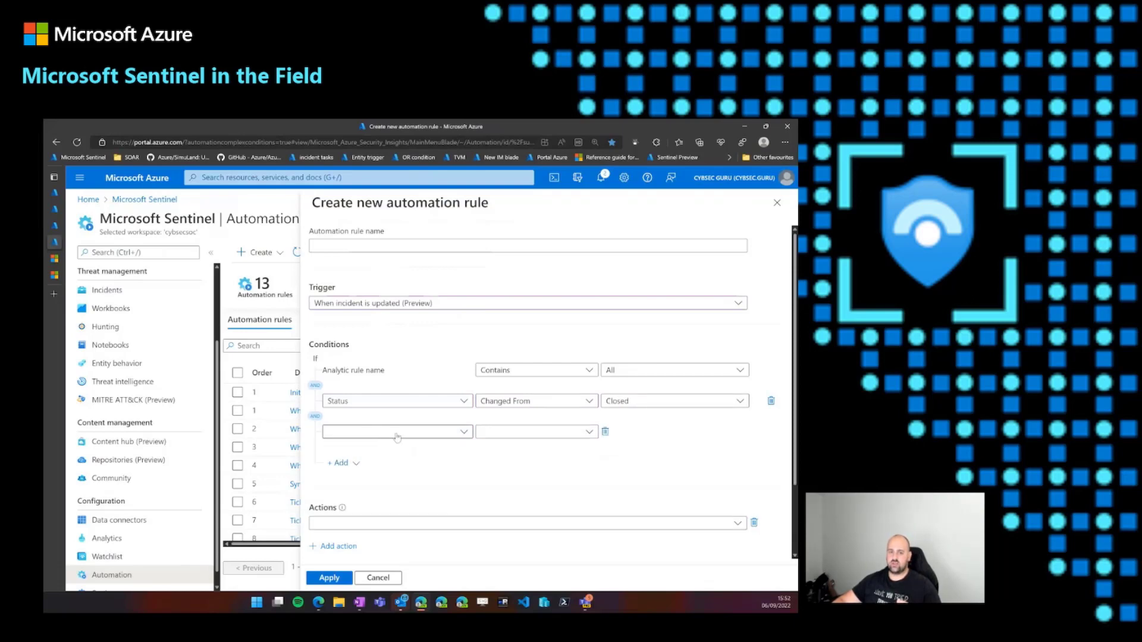
{"action": "left_click", "coordinate": [416, 432]}
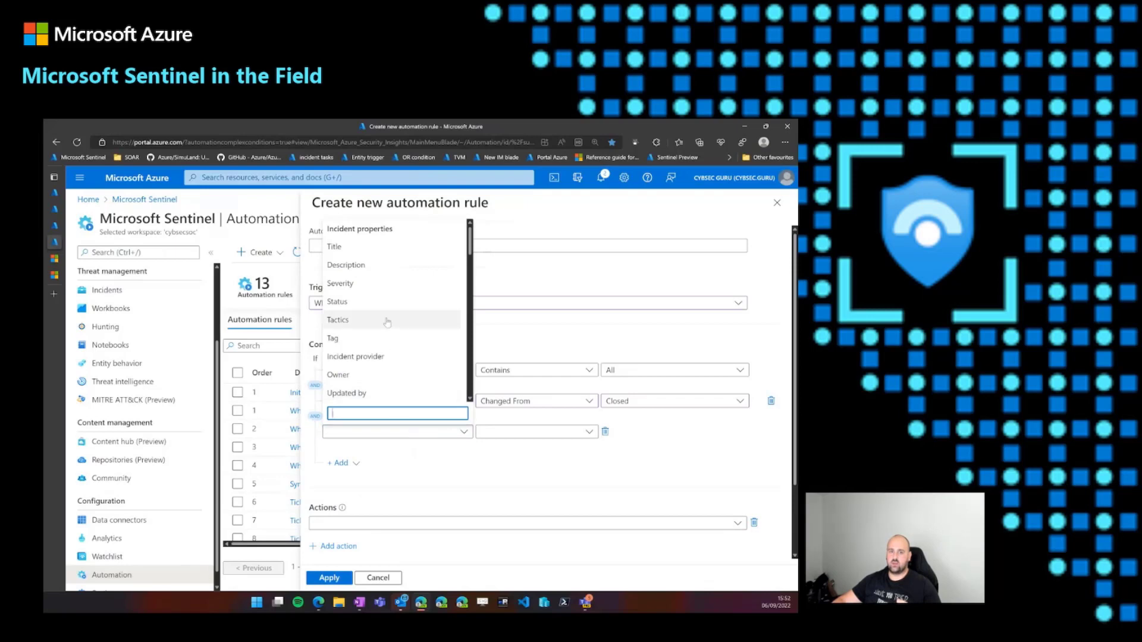
{"action": "left_click", "coordinate": [380, 302]}
{"action": "left_click", "coordinate": [564, 437]}
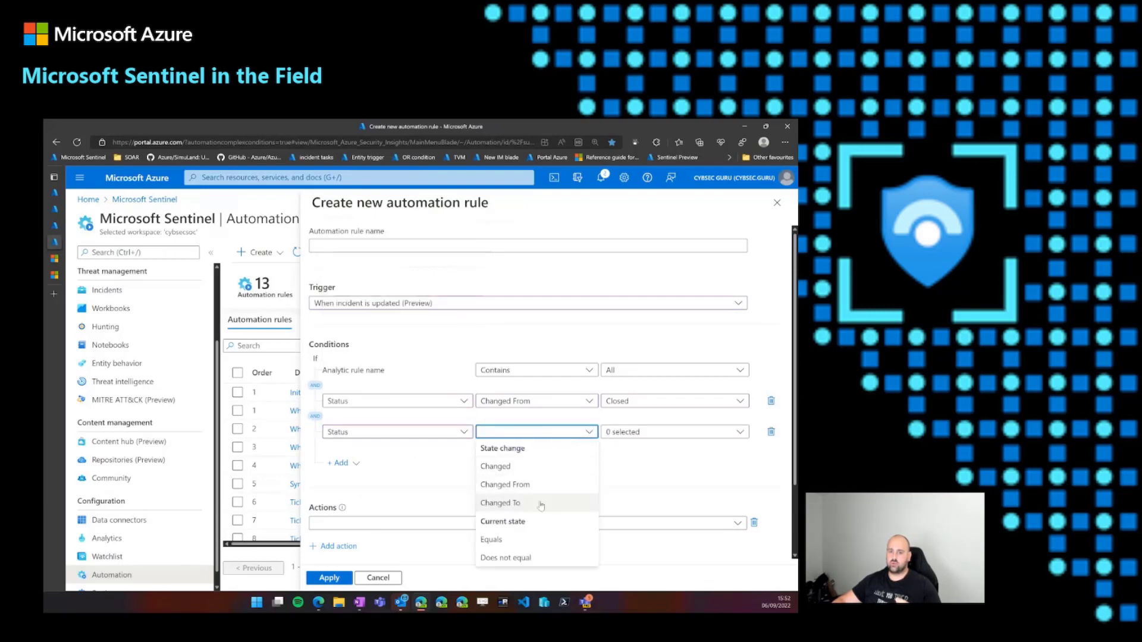
{"action": "left_click", "coordinate": [545, 501]}
{"action": "left_click", "coordinate": [630, 433]}
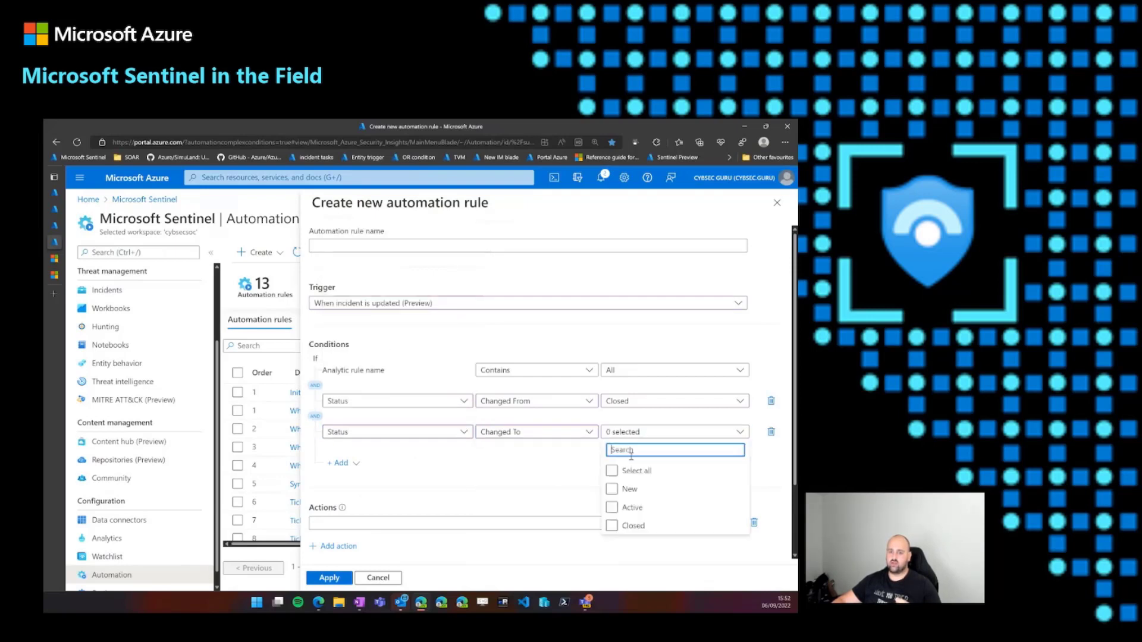
{"action": "left_click", "coordinate": [612, 489]}
{"action": "left_click", "coordinate": [612, 507]}
{"action": "left_click", "coordinate": [553, 482]}
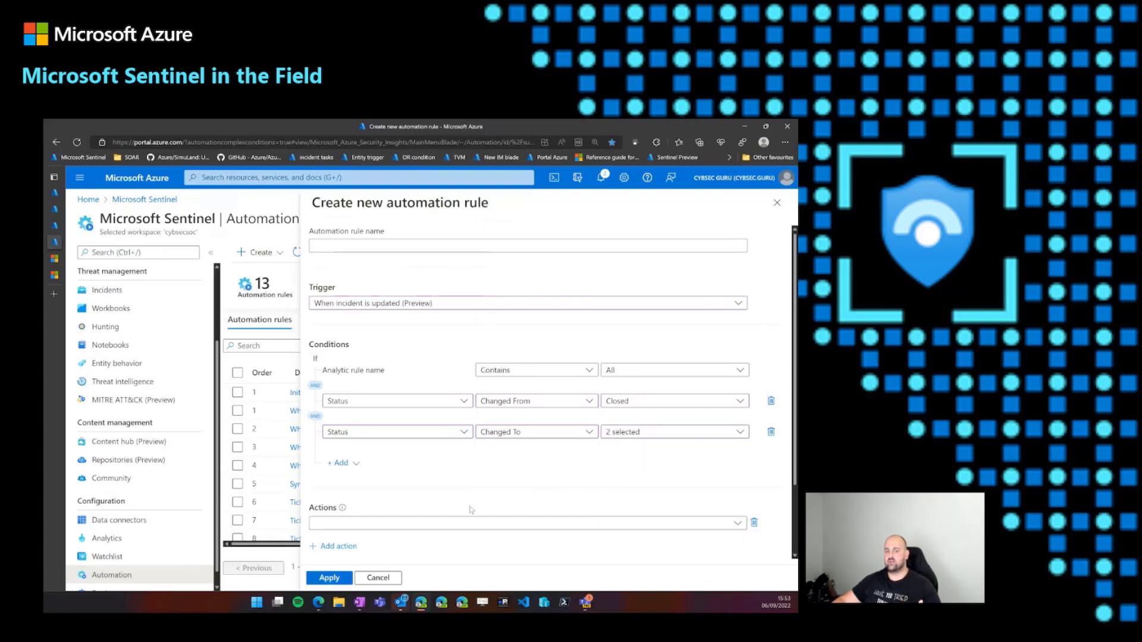
- Set the automation rule's action to Run playbook and review the rest of the rule form
{"action": "left_click", "coordinate": [462, 527]}
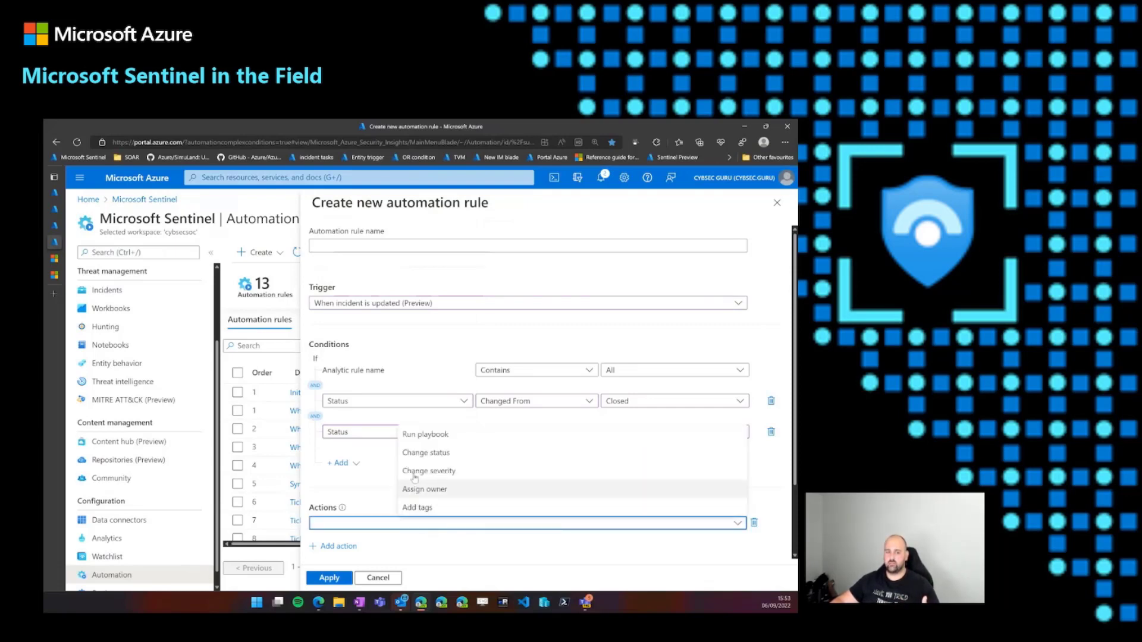
{"action": "left_click", "coordinate": [431, 440]}
{"action": "scroll", "coordinate": [434, 481], "scroll_direction": "down", "scroll_amount": 1}
{"action": "scroll", "coordinate": [433, 482], "scroll_direction": "down", "scroll_amount": 1}
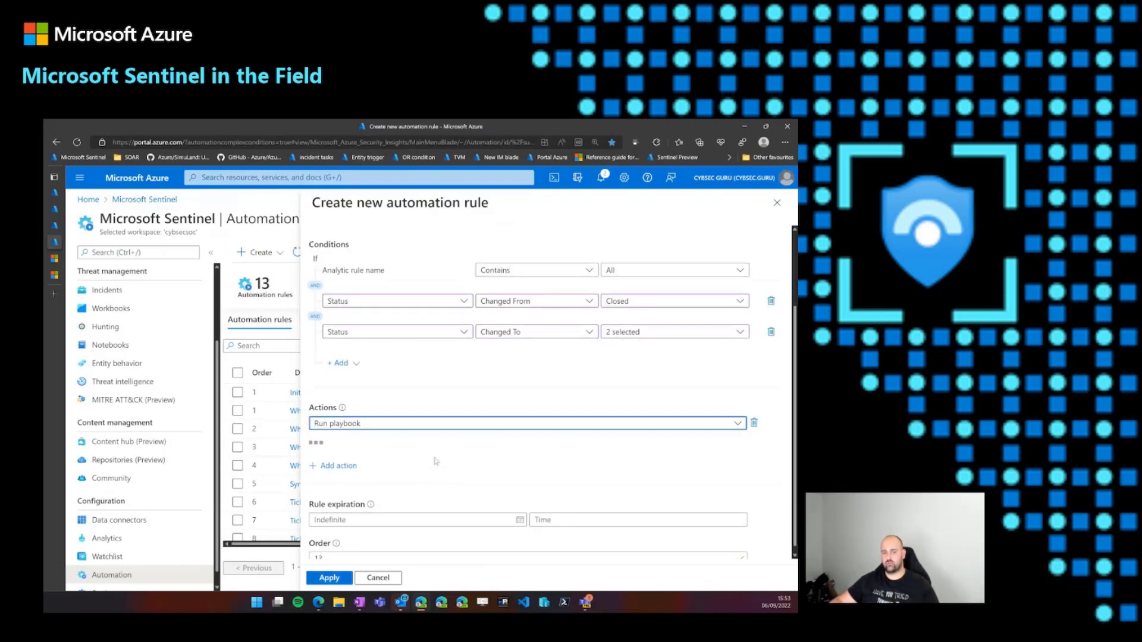
{"action": "scroll", "coordinate": [475, 455], "scroll_direction": "up", "scroll_amount": 1}
{"action": "scroll", "coordinate": [482, 437], "scroll_direction": "up", "scroll_amount": 1}
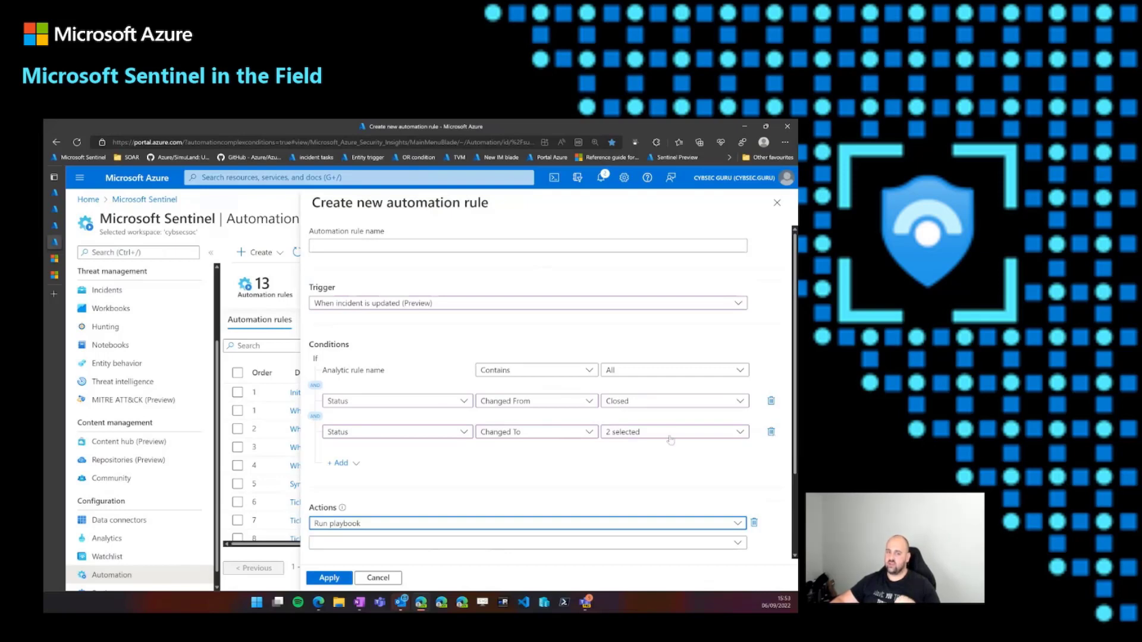
- Add an Or condition group to the automation rule and set its first condition to Status Changed From Closed
{"action": "left_click", "coordinate": [358, 466]}
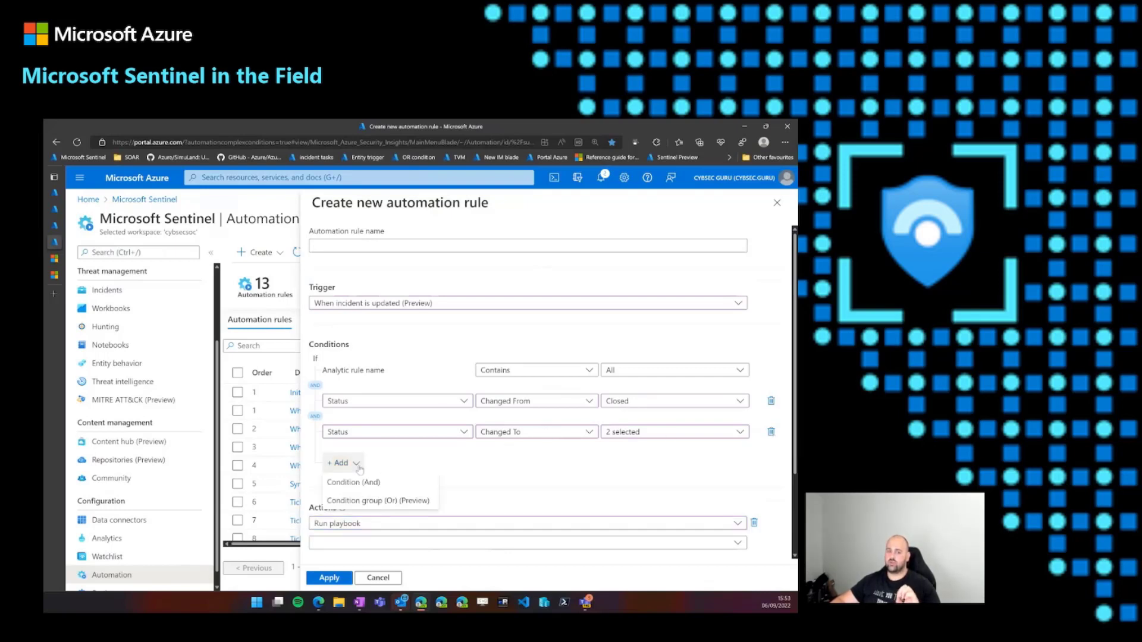
{"action": "left_click", "coordinate": [404, 502]}
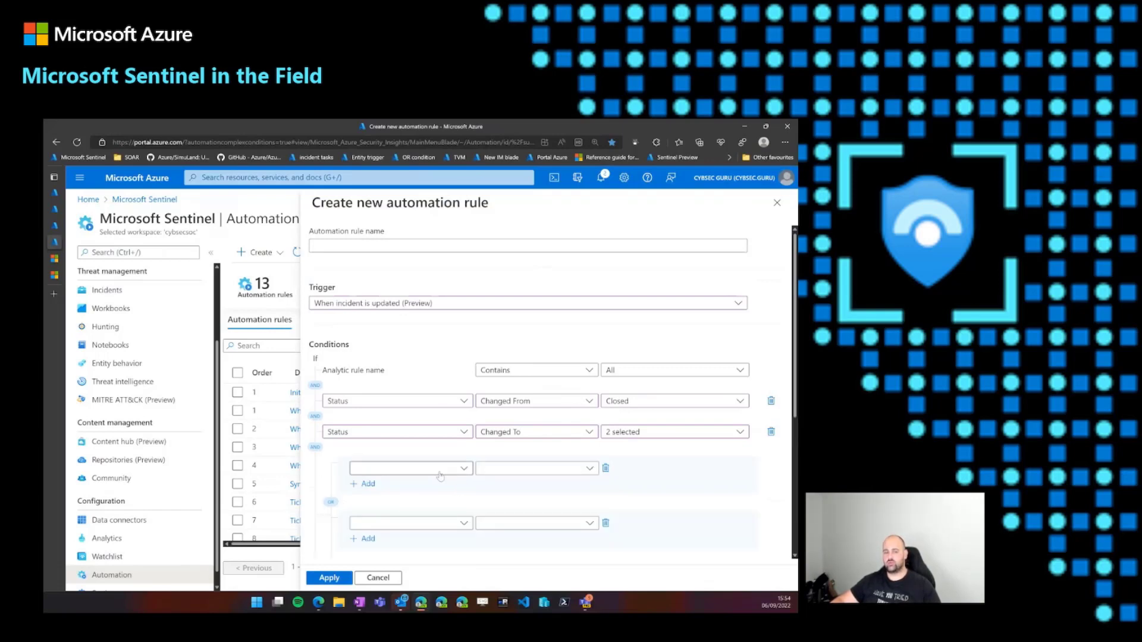
{"action": "scroll", "coordinate": [446, 474], "scroll_direction": "down", "scroll_amount": 1}
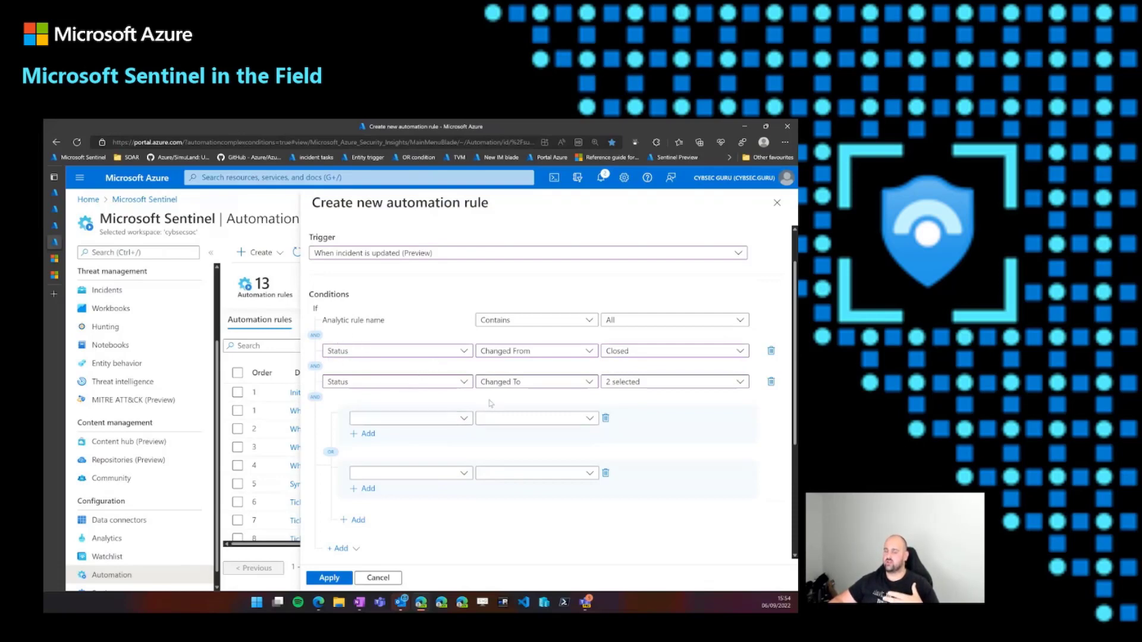
{"action": "left_click", "coordinate": [411, 422]}
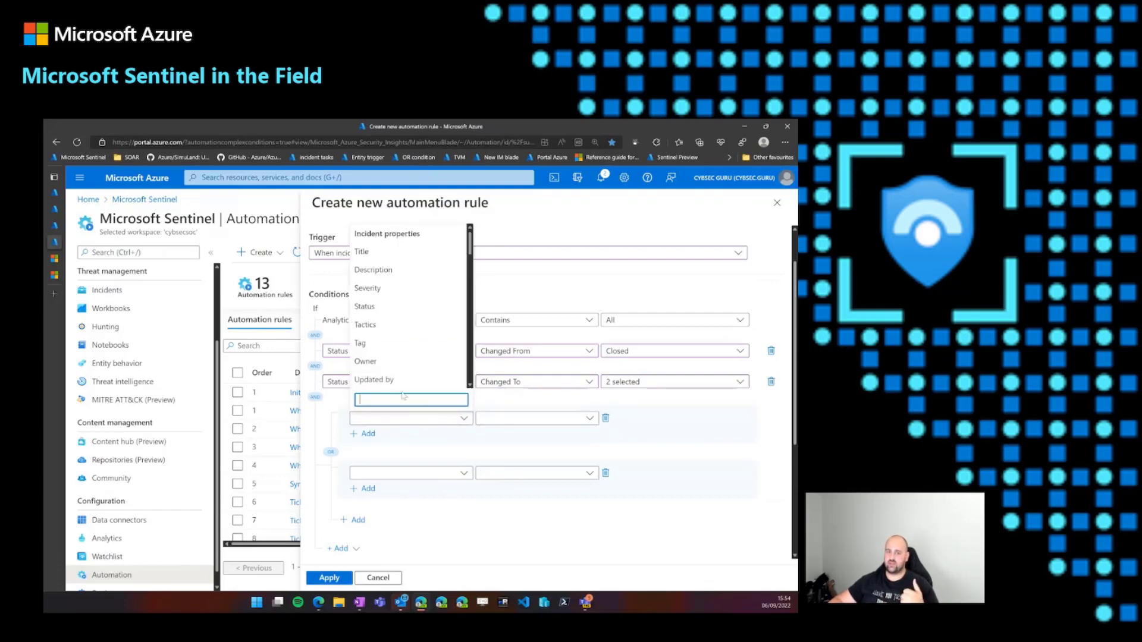
{"action": "left_click", "coordinate": [393, 313]}
{"action": "left_click", "coordinate": [530, 418]}
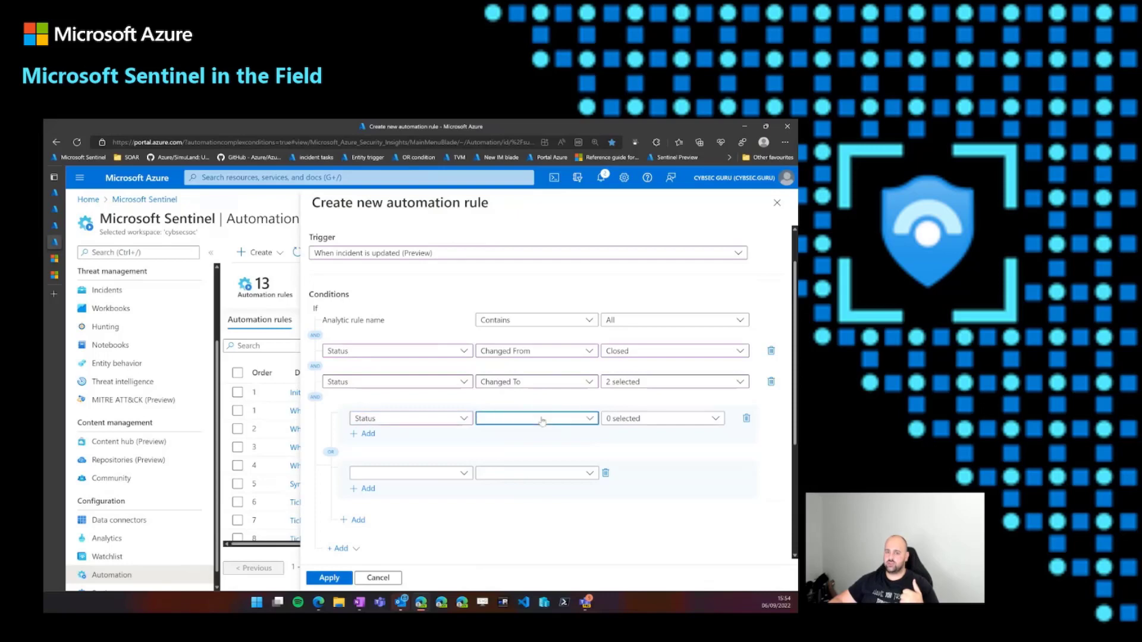
{"action": "left_click", "coordinate": [529, 448]}
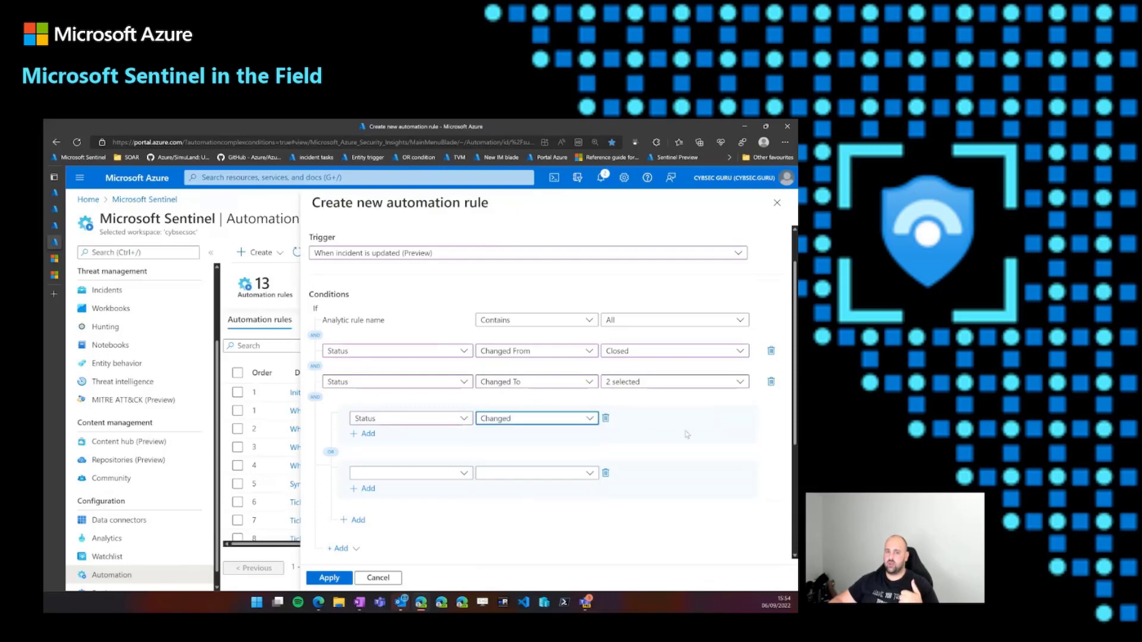
{"action": "left_click", "coordinate": [594, 421]}
{"action": "left_click", "coordinate": [535, 471]}
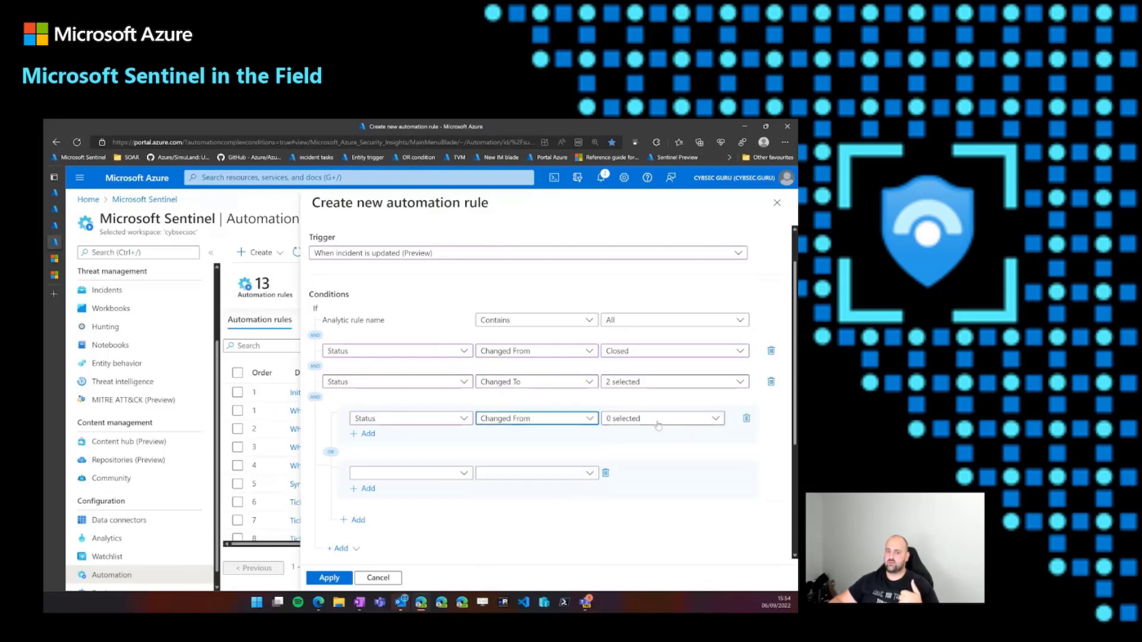
{"action": "left_click", "coordinate": [643, 419]}
{"action": "left_click", "coordinate": [643, 473]}
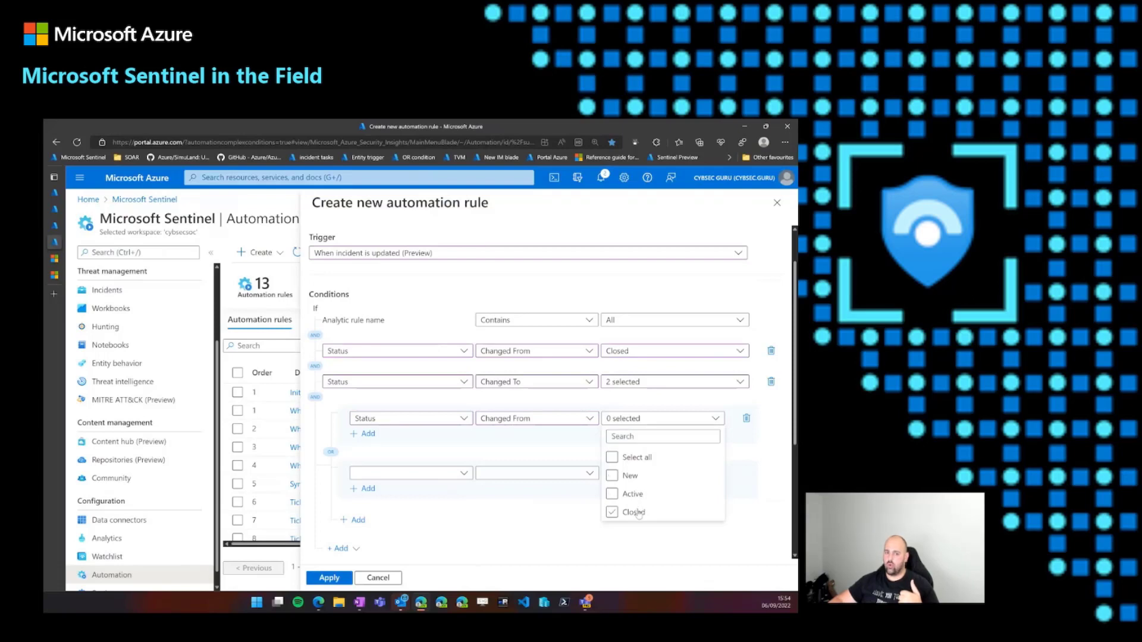
{"action": "left_click", "coordinate": [634, 512]}
- Set the second condition in the Or group to Status Changed From Active
{"action": "left_click", "coordinate": [416, 474]}
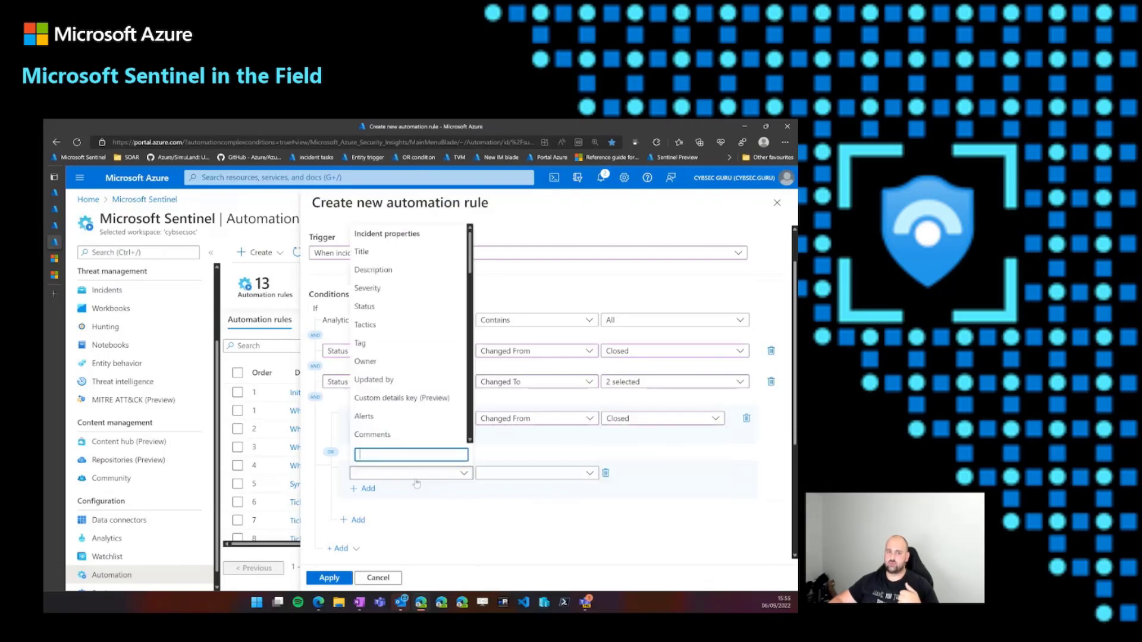
{"action": "left_click", "coordinate": [380, 307]}
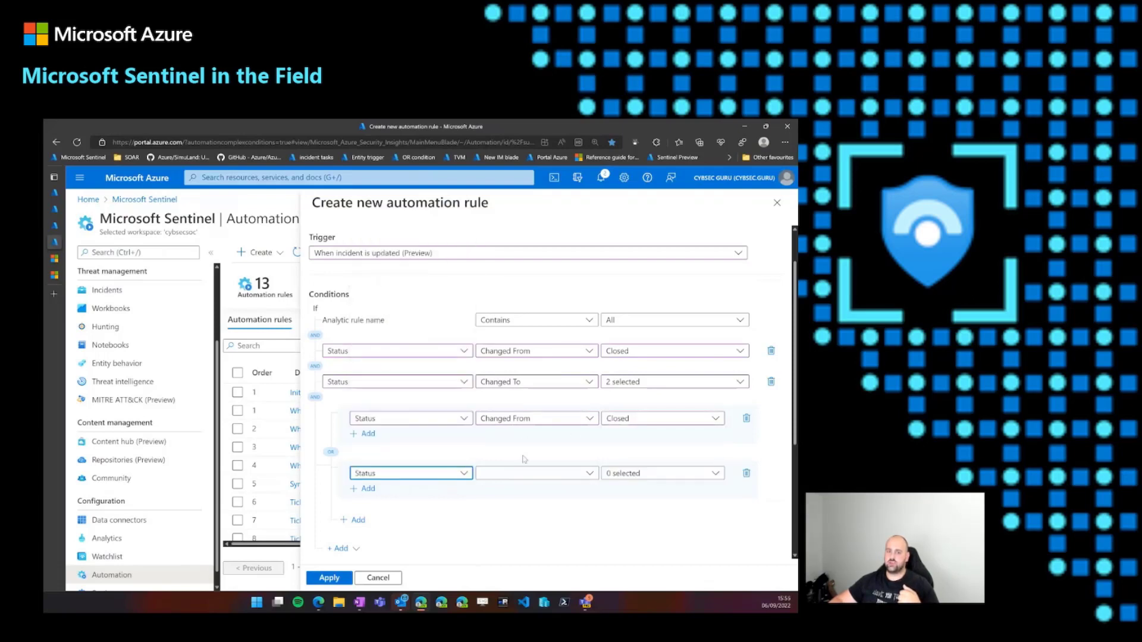
{"action": "left_click", "coordinate": [528, 472]}
{"action": "left_click", "coordinate": [524, 386]}
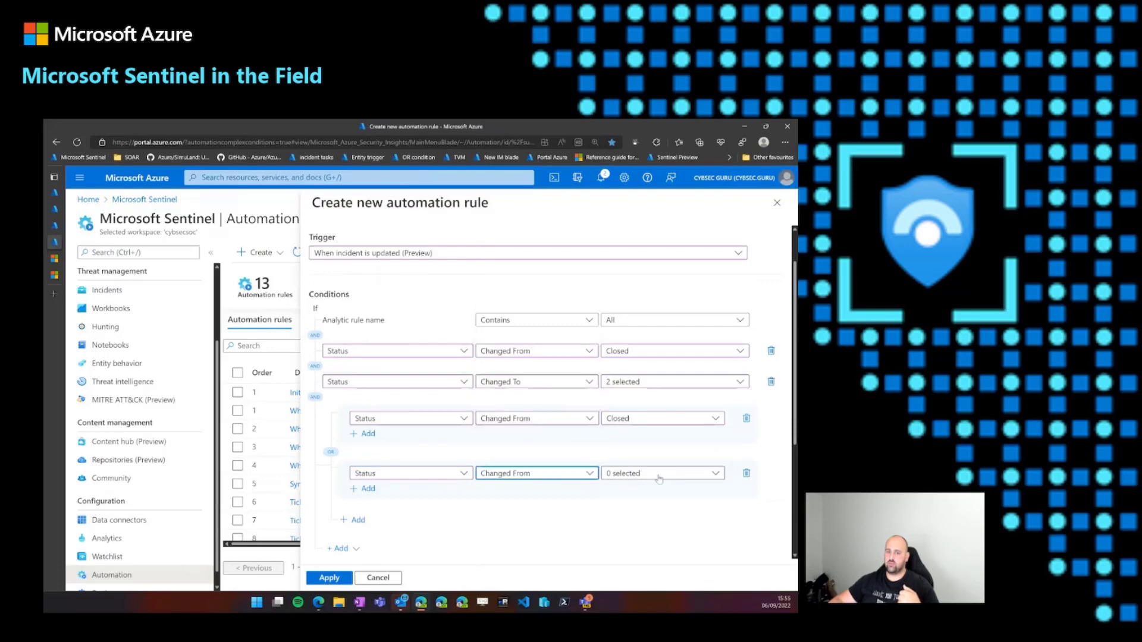
{"action": "left_click", "coordinate": [657, 472]}
{"action": "left_click", "coordinate": [631, 549]}
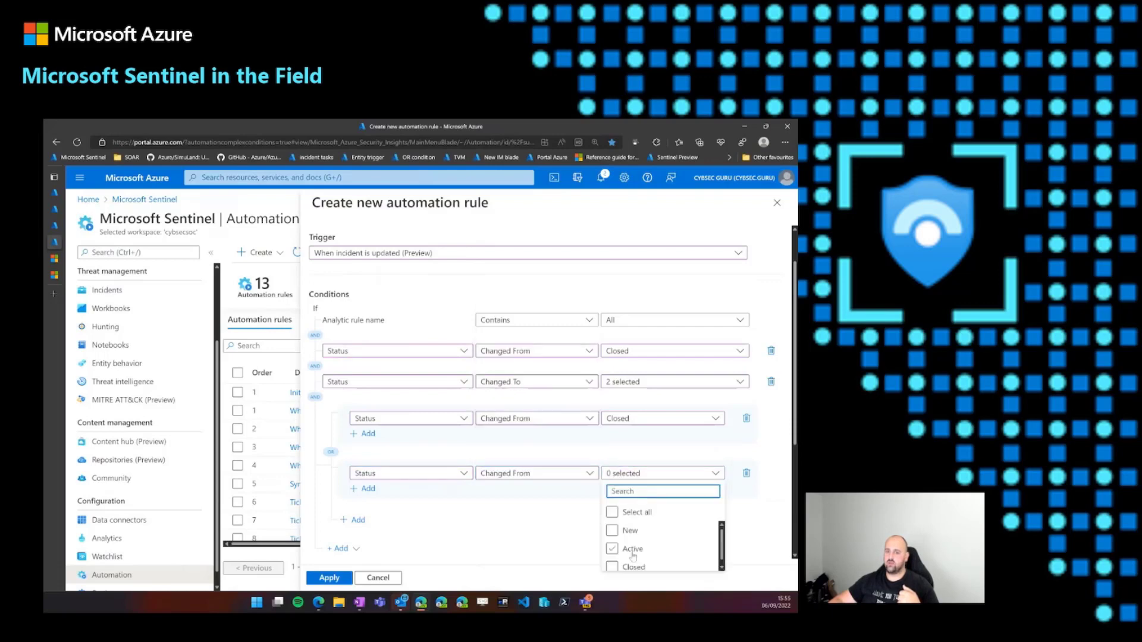
{"action": "left_click", "coordinate": [754, 461]}
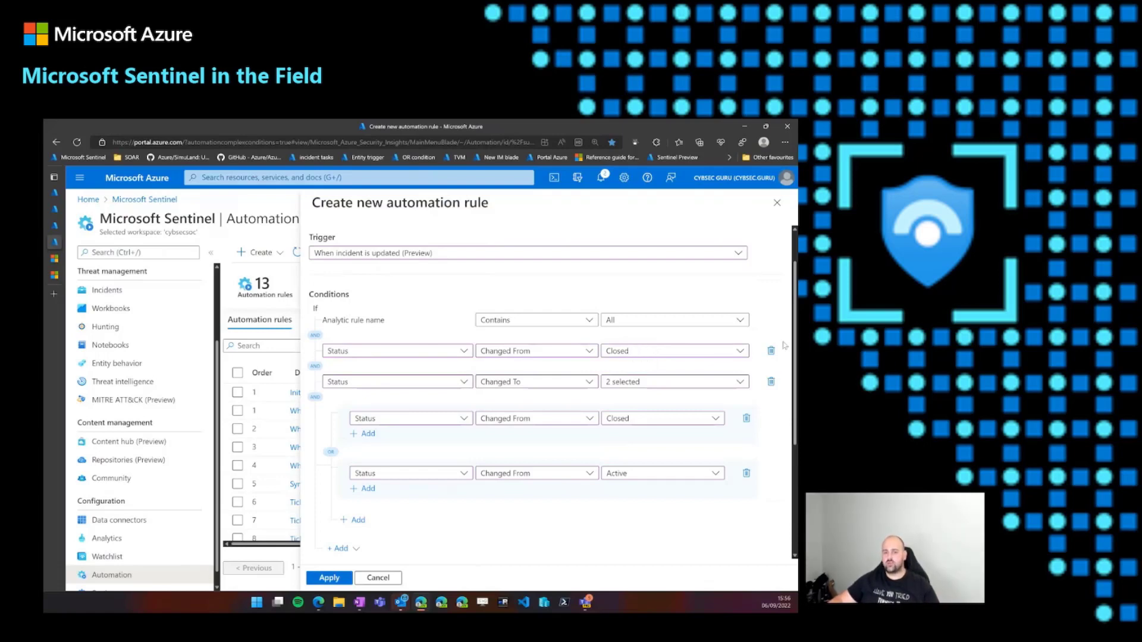
- Remove the Or group and both And Status conditions, and set the rule's trigger to When alert is created (Preview)
{"action": "left_click", "coordinate": [746, 474]}
{"action": "left_click", "coordinate": [745, 420]}
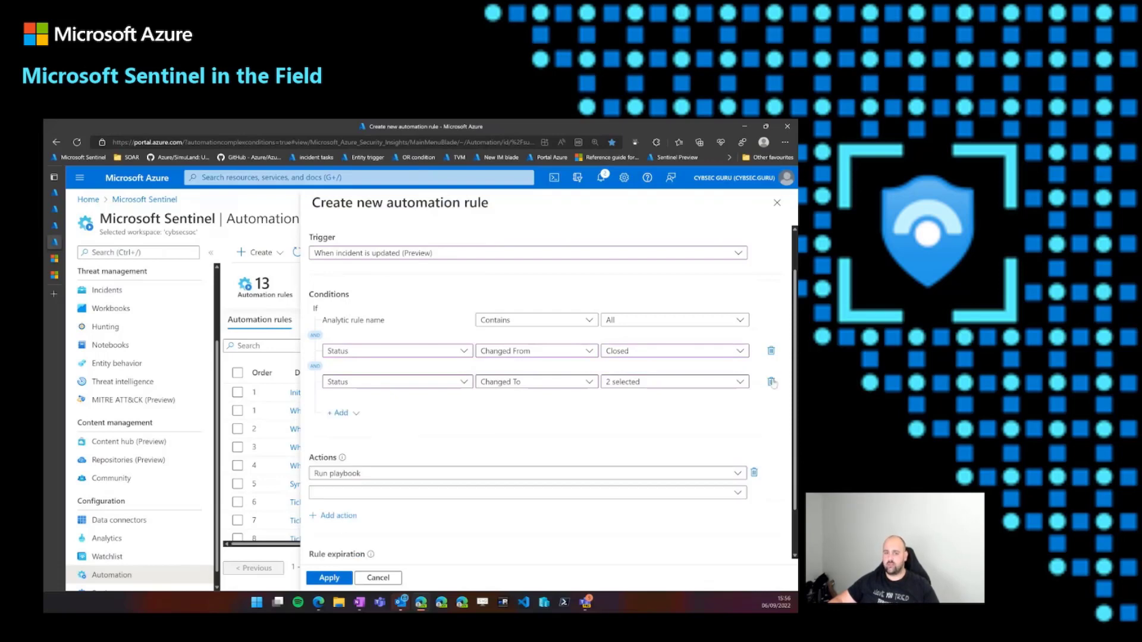
{"action": "left_click", "coordinate": [770, 382]}
{"action": "left_click", "coordinate": [771, 352]}
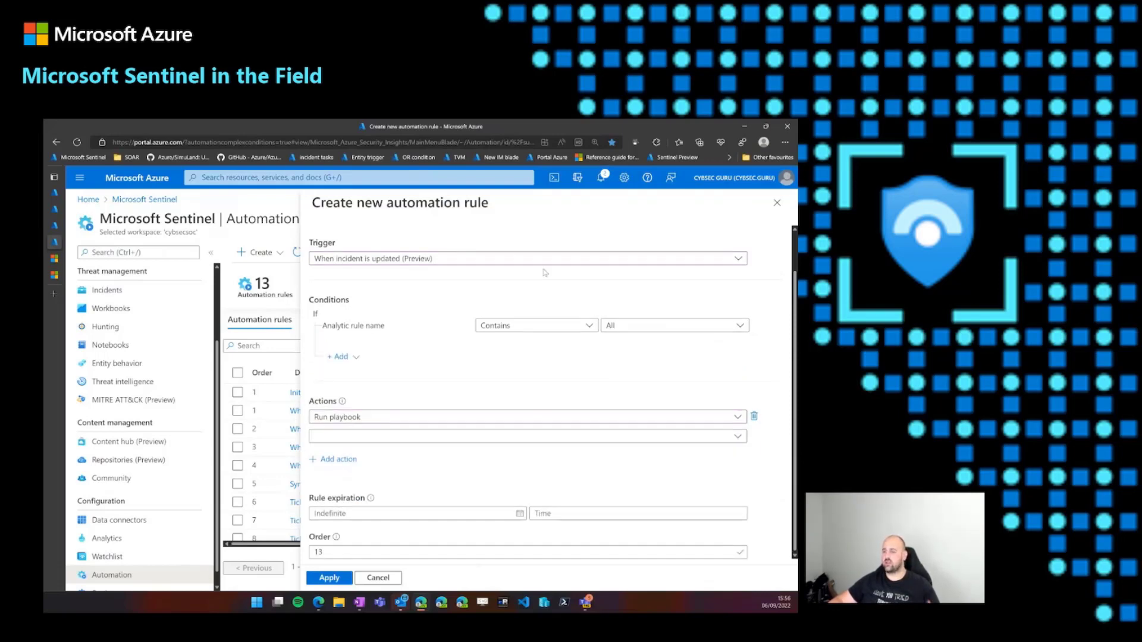
{"action": "left_click", "coordinate": [501, 260]}
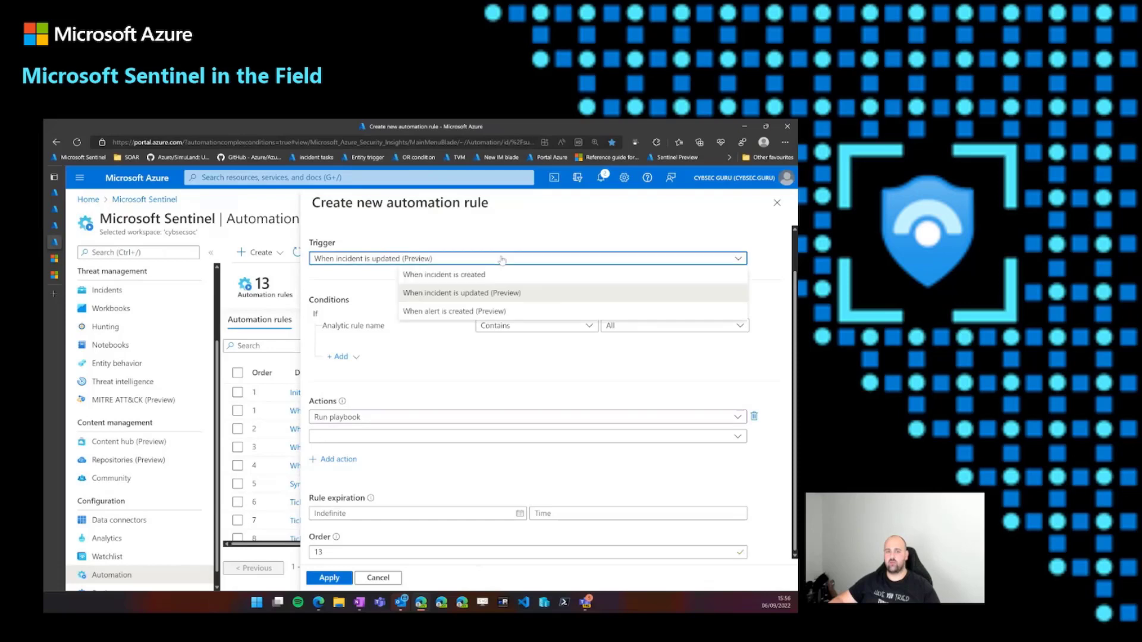
{"action": "left_click", "coordinate": [496, 311]}
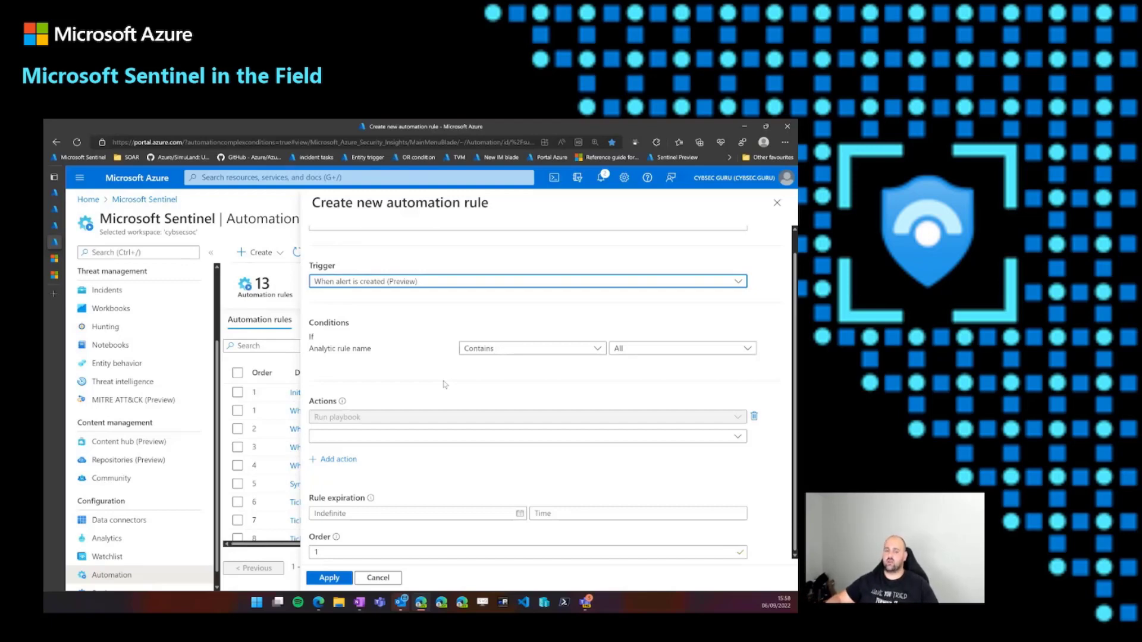
- Show the Become a Microsoft Sentinel Automation Ninja! blog article, followed by Microsoft Sentinel Automation Tips & Tricks – Part 1: Automation rules
{"action": "key", "text": "ctrl+Tab"}
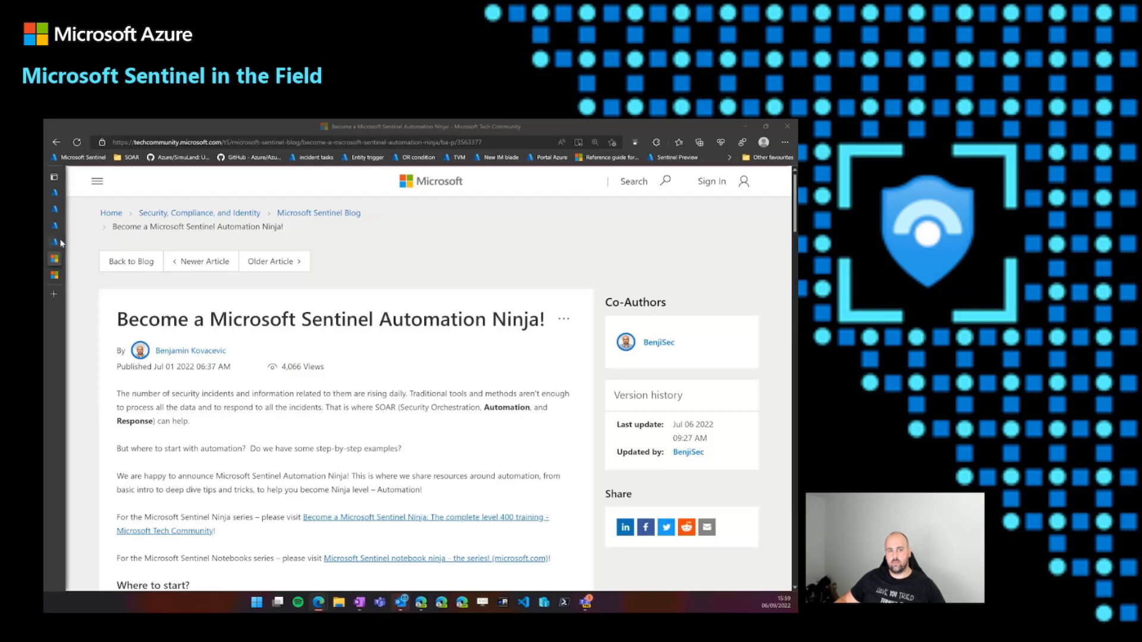
{"action": "mouse_move", "coordinate": [62, 242]}
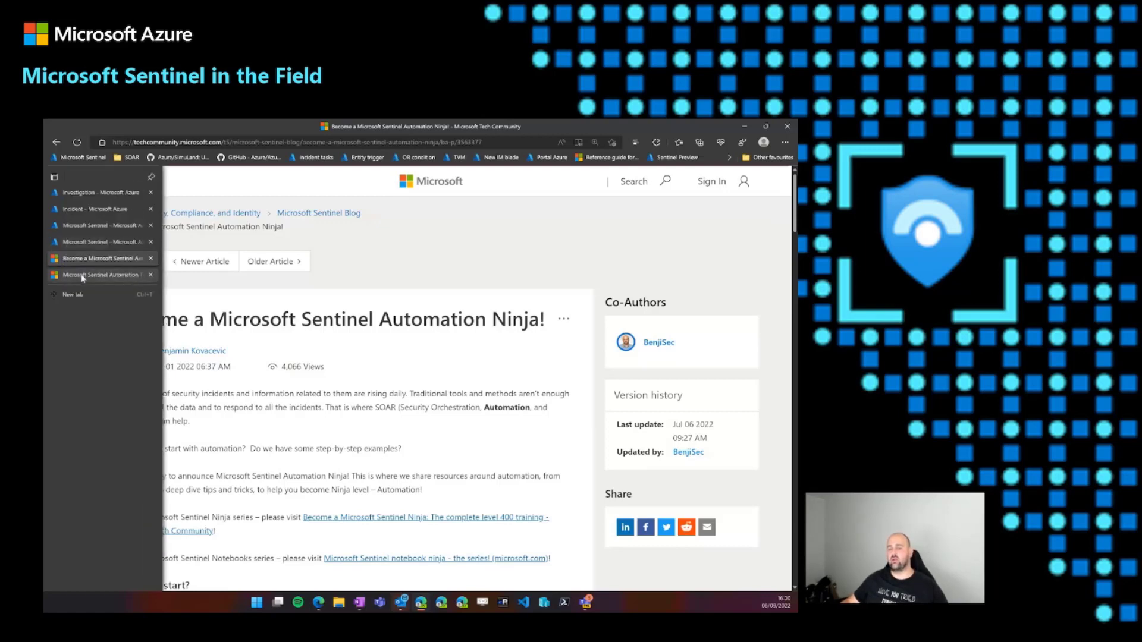
{"action": "left_click", "coordinate": [83, 276]}
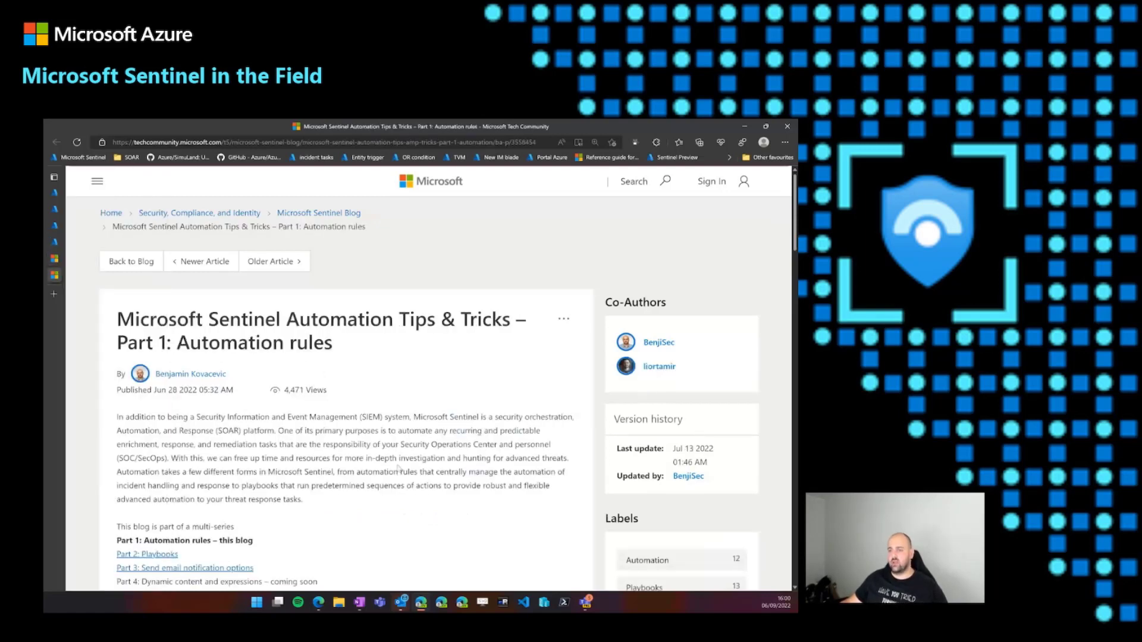